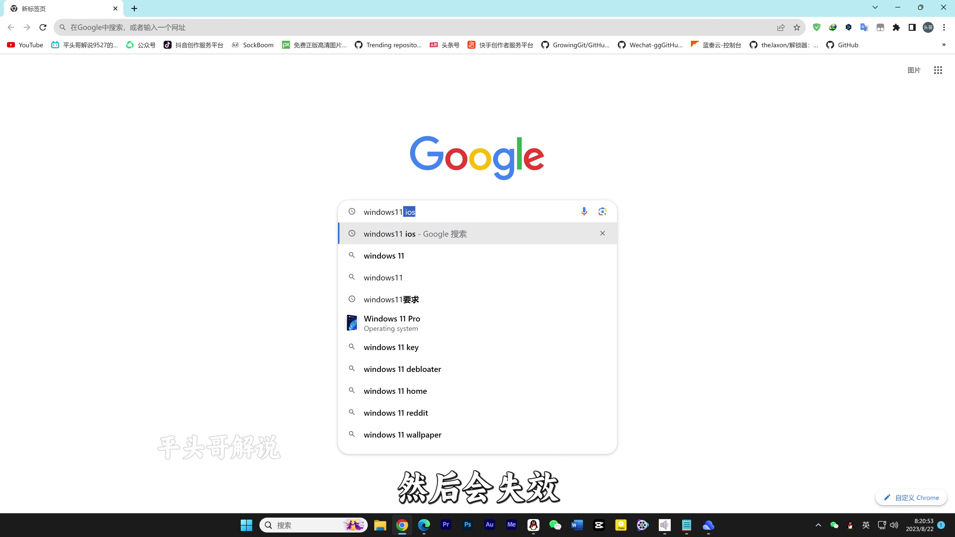
# - Finish typing 'windows11iso' in the search box and run the Google search
pyautogui.press('shift')
pyautogui.write('i')
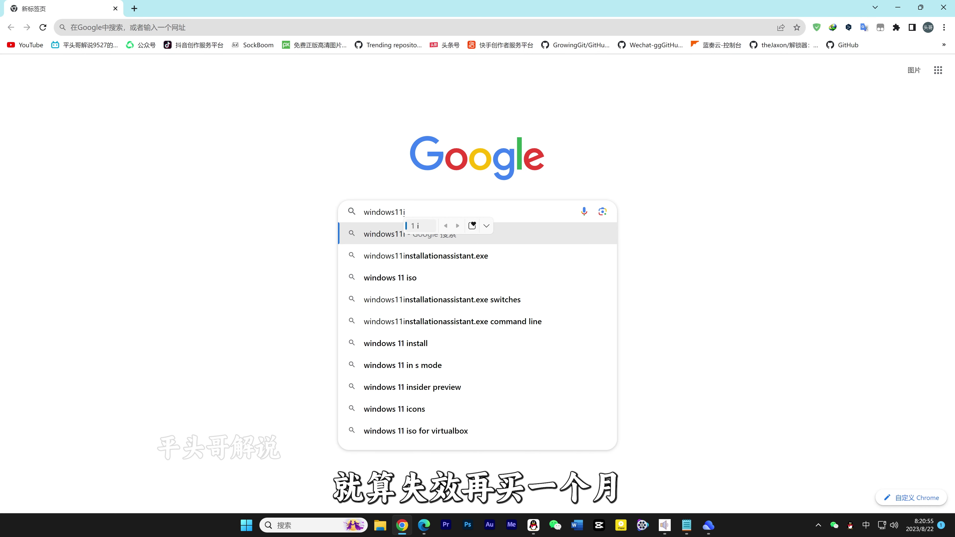
pyautogui.press('shift')
pyautogui.write('so')
pyautogui.press('Return')
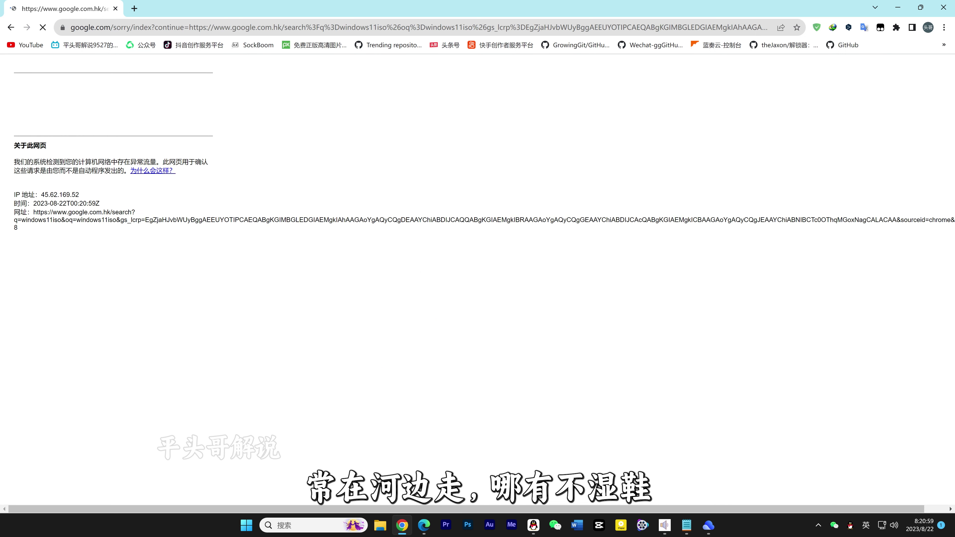
# - Pass the reCAPTCHA by selecting the three bicycle tiles and submitting with 验证
pyautogui.click(27, 107)
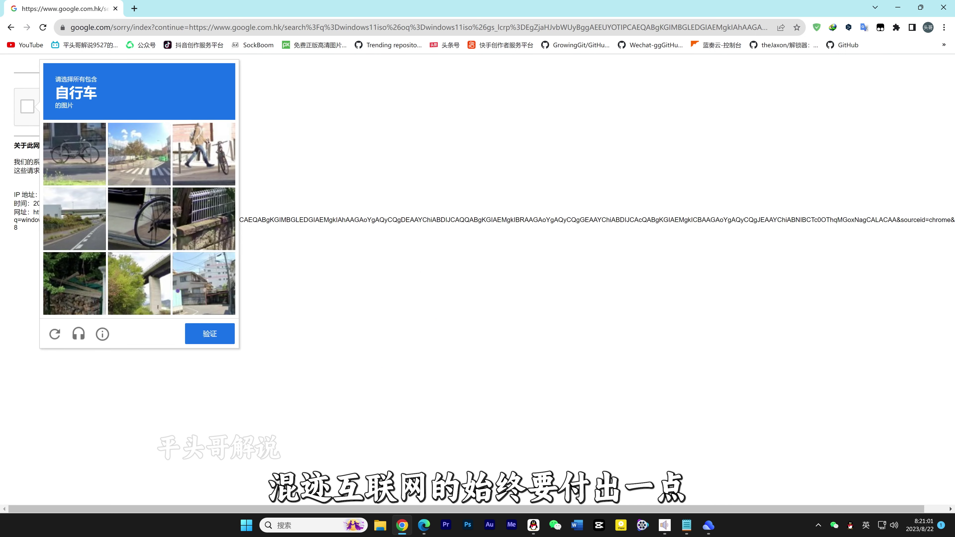
pyautogui.click(74, 154)
pyautogui.click(139, 218)
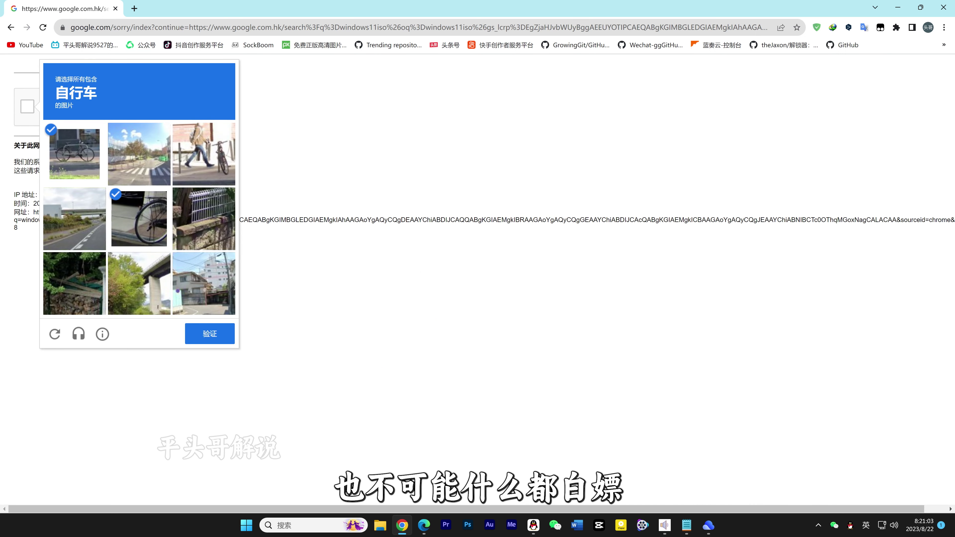
pyautogui.click(204, 154)
pyautogui.click(209, 334)
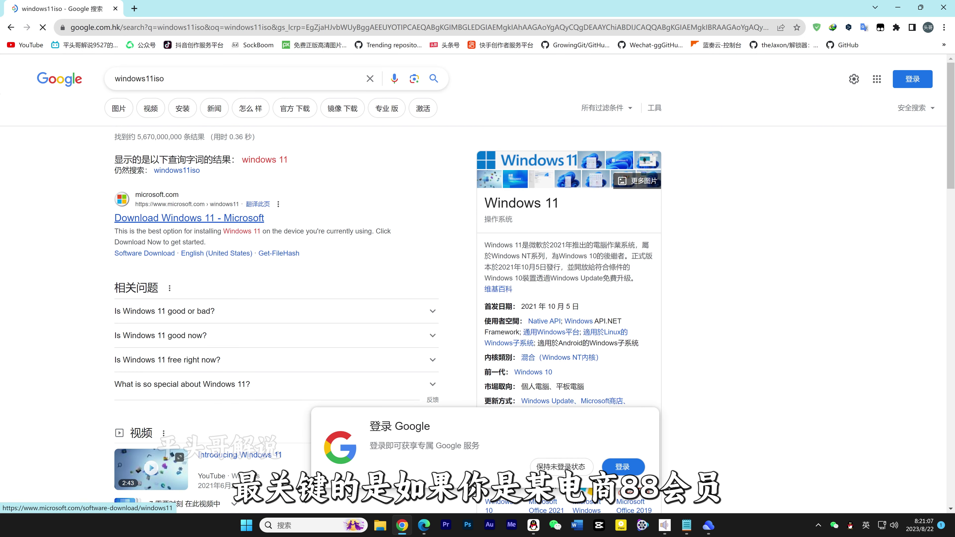
# - Open Microsoft's Download Windows 11 page and select the Windows 11 multi-edition ISO for x64
pyautogui.click(189, 218)
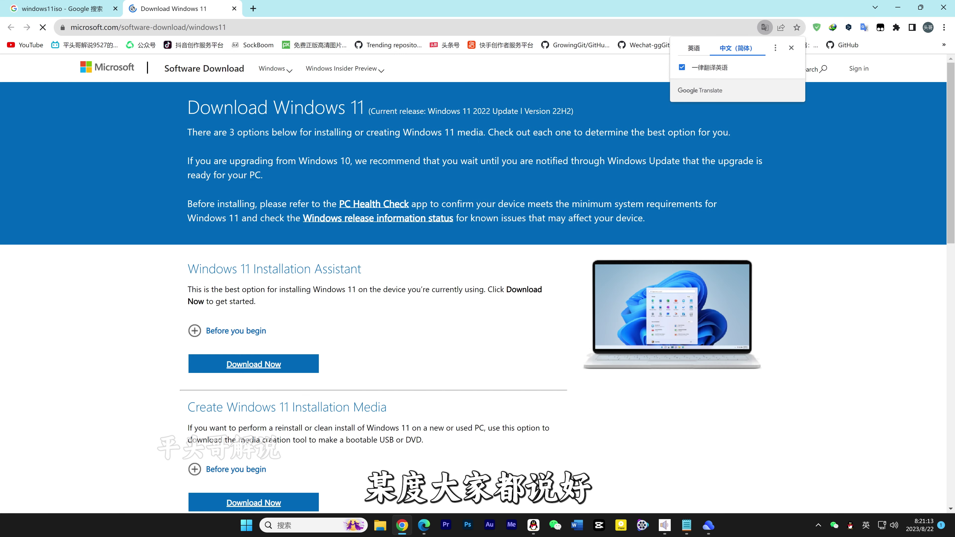
pyautogui.scroll(-5, 477, 282)
pyautogui.scroll(-2, 478, 281)
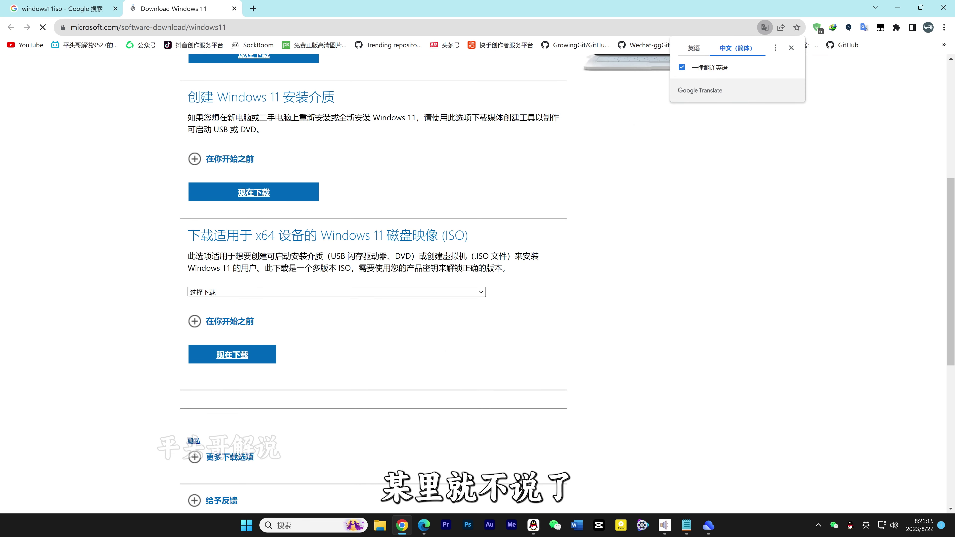
pyautogui.click(337, 292)
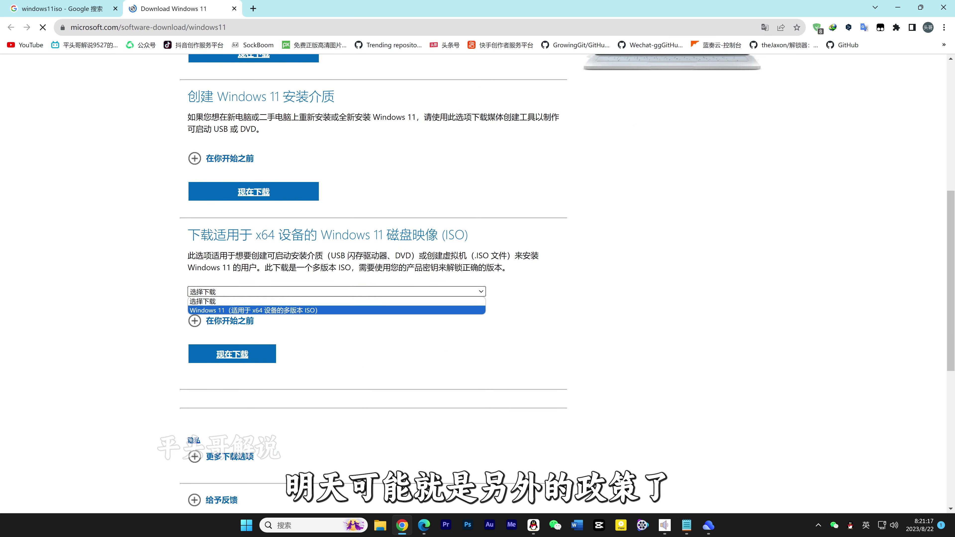
pyautogui.click(264, 309)
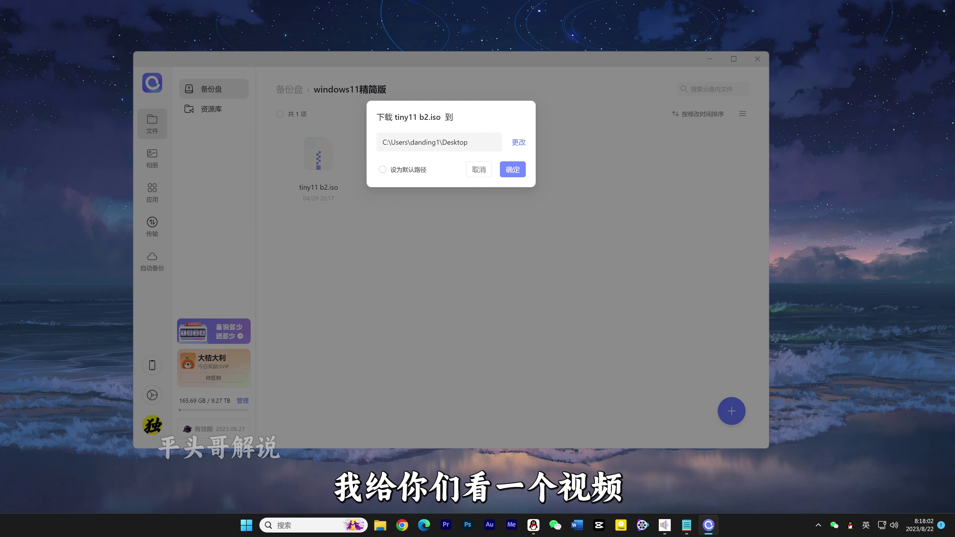
# - Save tiny11 b2.iso to the Desktop, view its download progress, and delete the partial tiny11 file
pyautogui.click(513, 170)
pyautogui.click(152, 226)
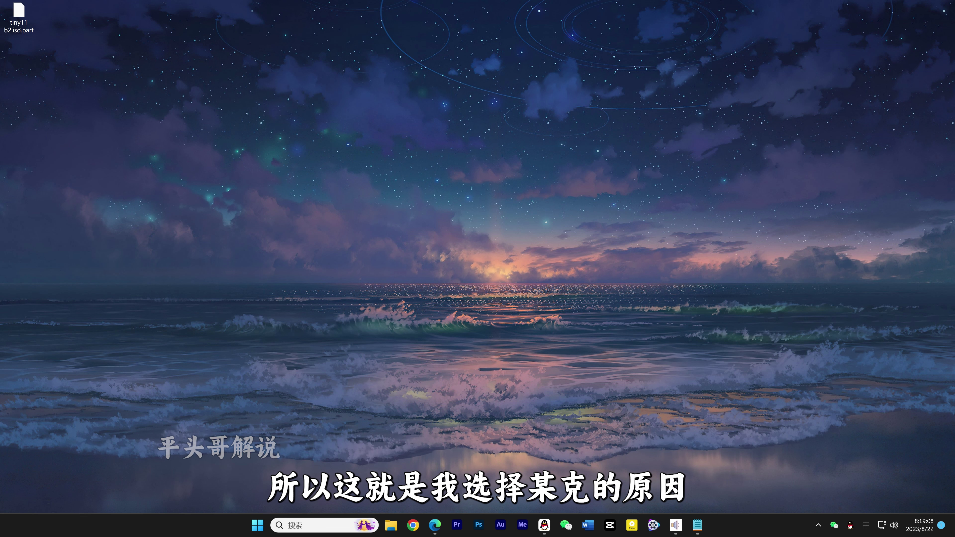
pyautogui.rightClick(19, 15)
pyautogui.click(105, 24)
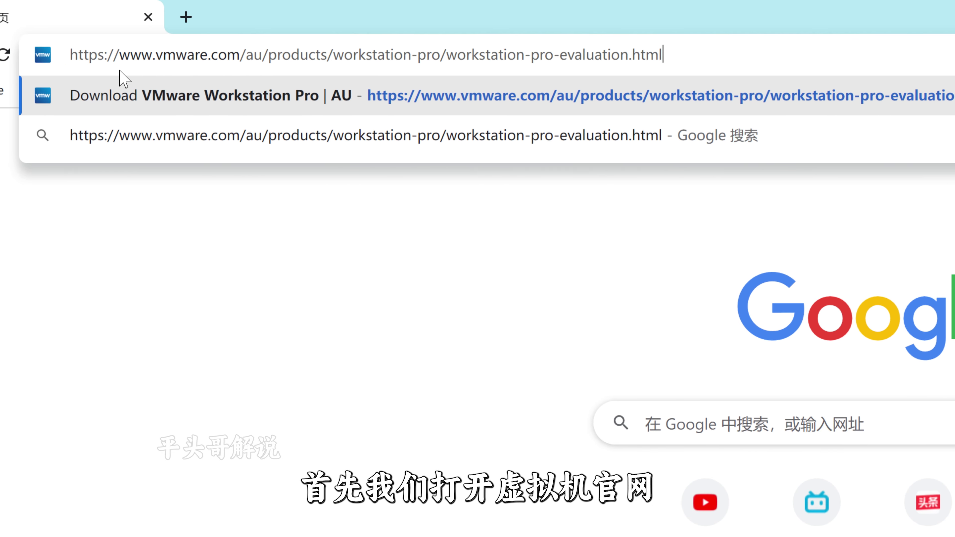
# - Download the 607.88 MB VMware Workstation 17 Pro for Windows installer through IDM
pyautogui.moveTo(719, 57); pyautogui.dragTo(292, 57)
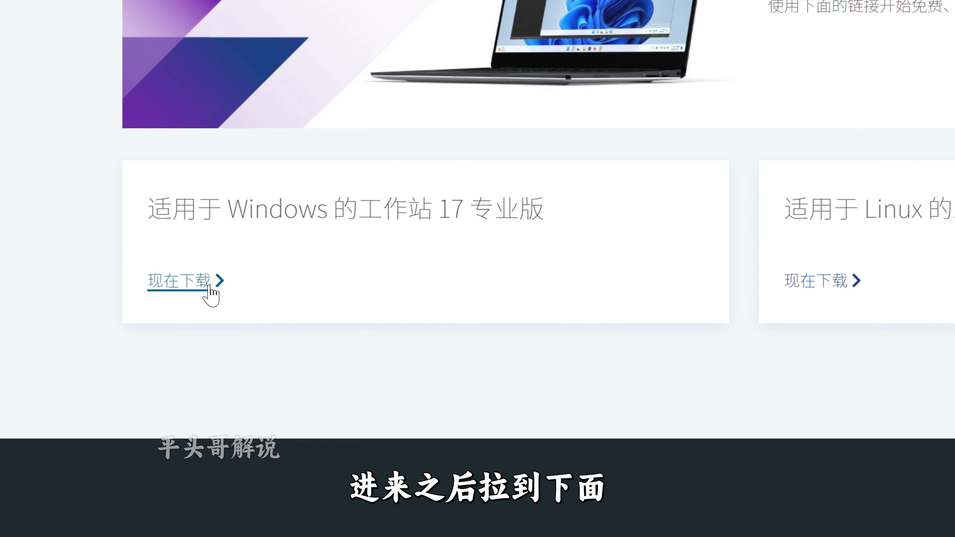
pyautogui.click(209, 286)
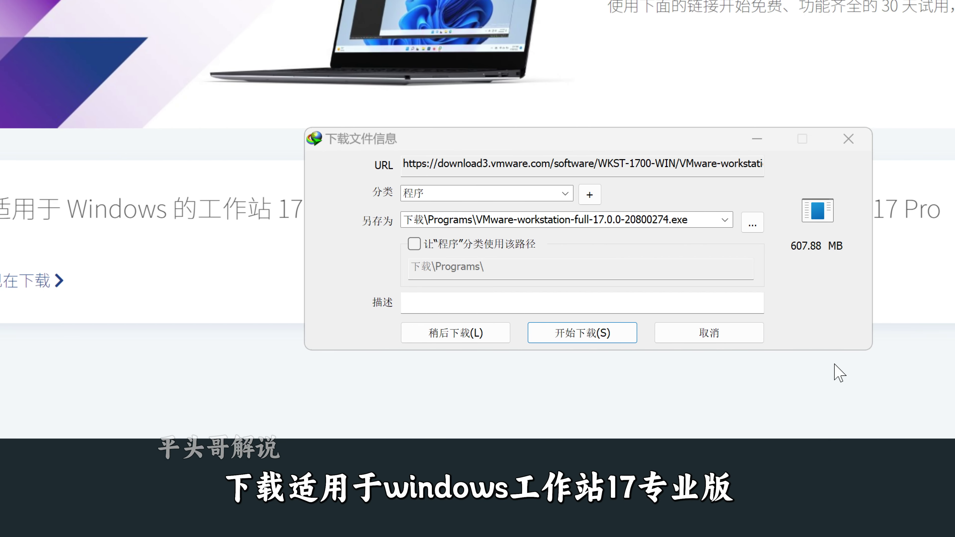
pyautogui.click(748, 338)
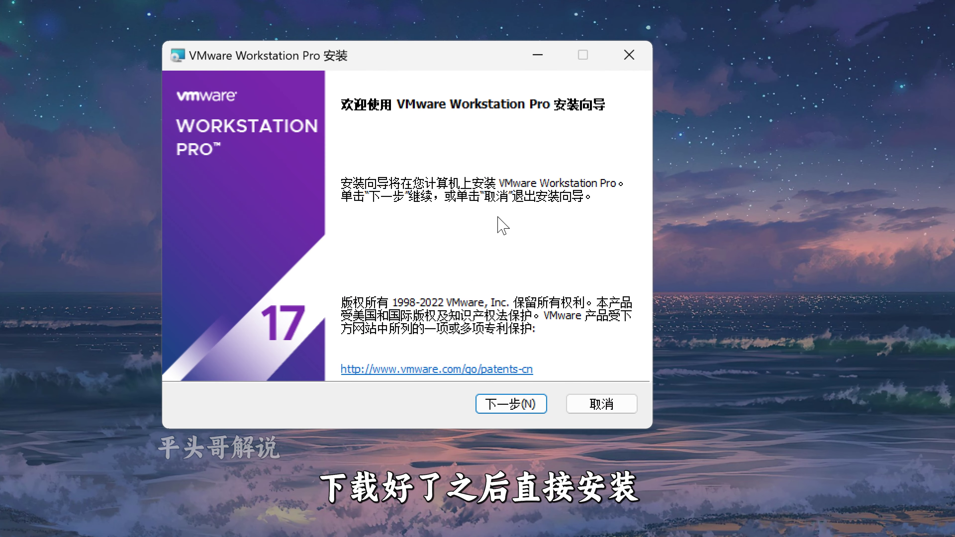
# - Install Workstation Pro with the EULA accepted, update checks and experience program off, both shortcuts kept
pyautogui.click(504, 412)
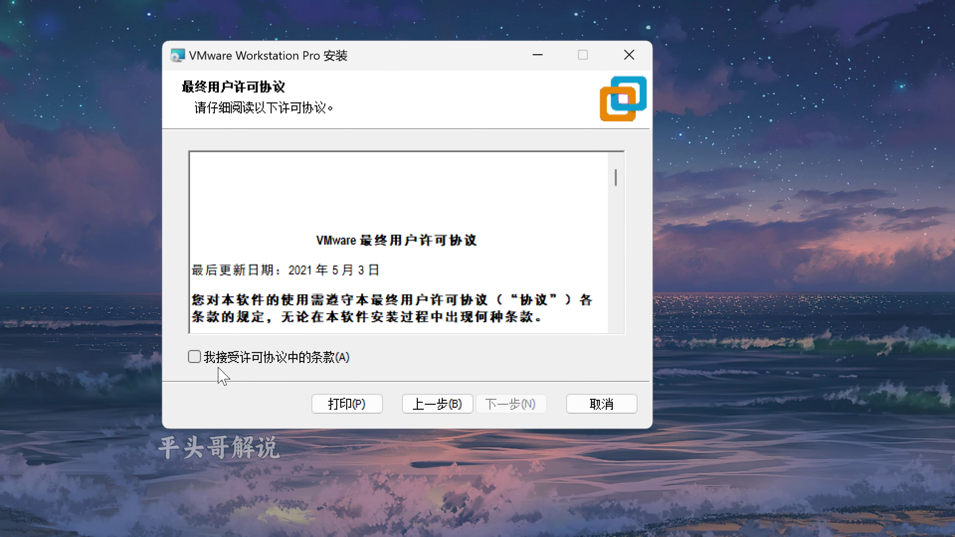
pyautogui.click(194, 358)
pyautogui.click(537, 402)
pyautogui.click(537, 407)
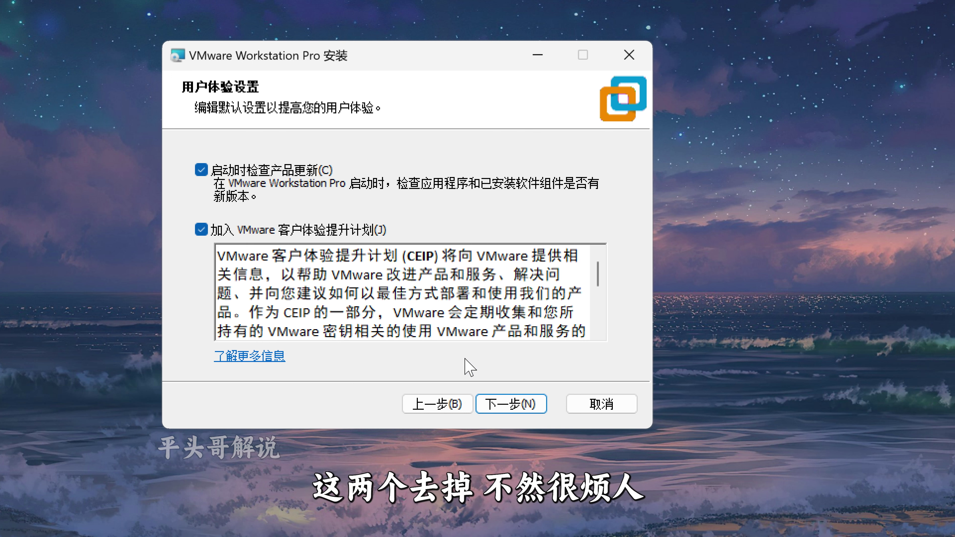
pyautogui.click(201, 170)
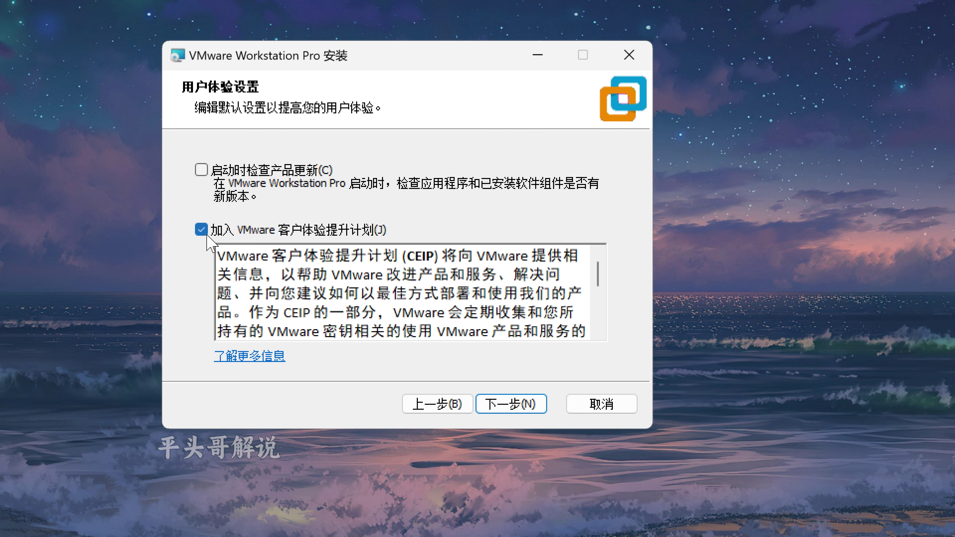
pyautogui.click(201, 229)
pyautogui.click(515, 406)
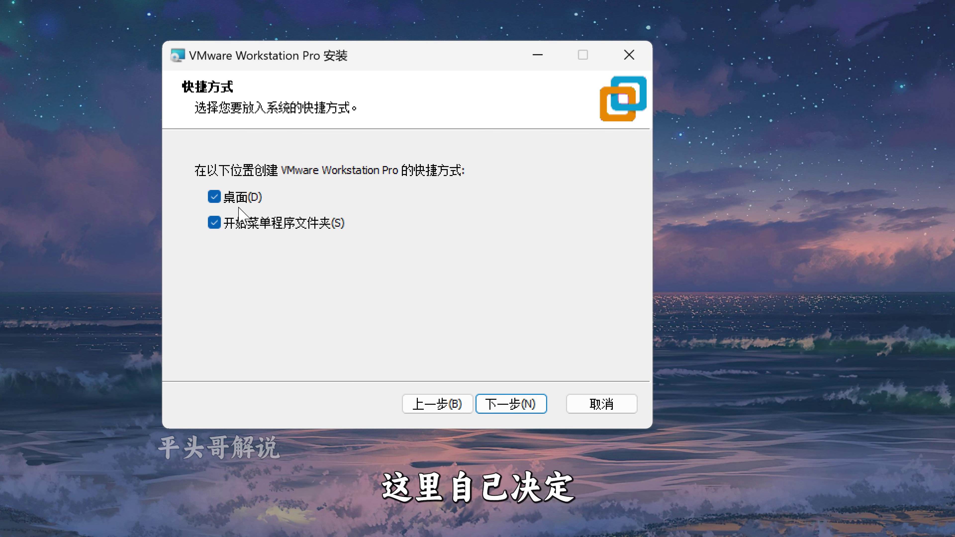
pyautogui.click(515, 406)
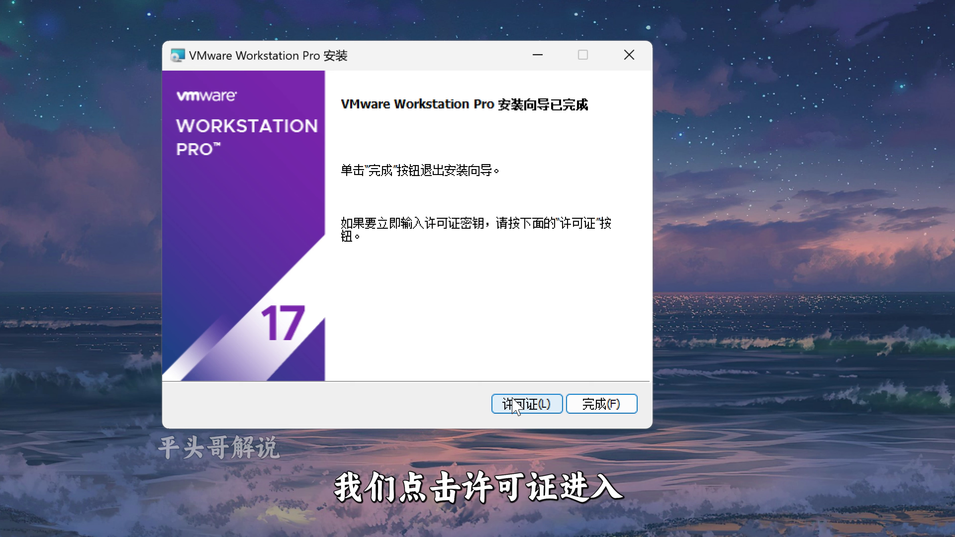
# - Paste the licence key in the 许可证 dialog, submit it, and finish the installer
pyautogui.click(526, 404)
pyautogui.hotkey('ctrl', 'v')
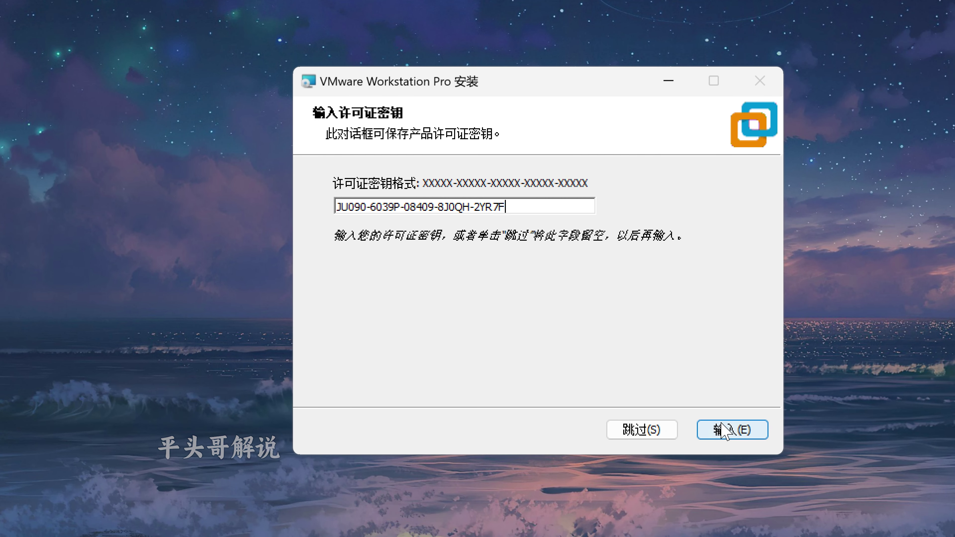
pyautogui.click(732, 448)
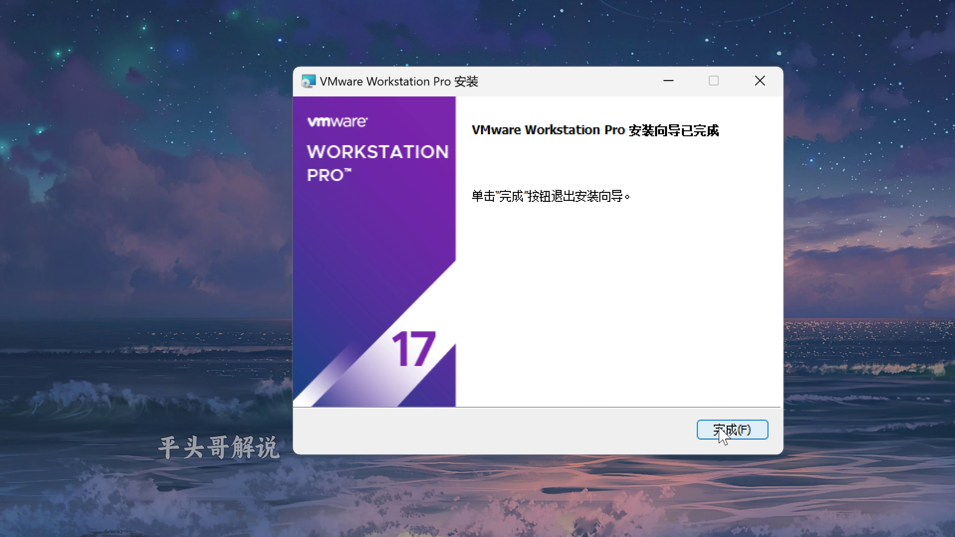
pyautogui.click(729, 447)
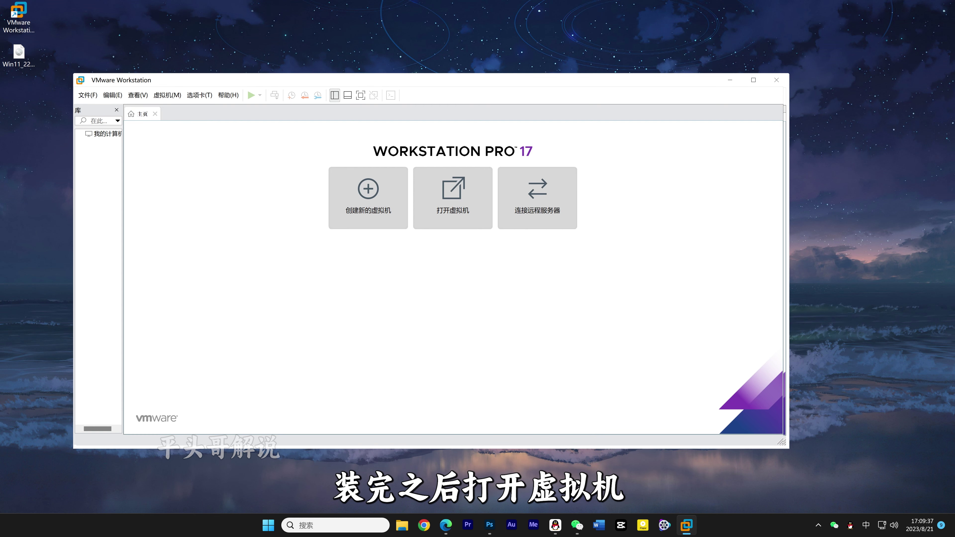
pyautogui.click(228, 95)
pyautogui.click(250, 191)
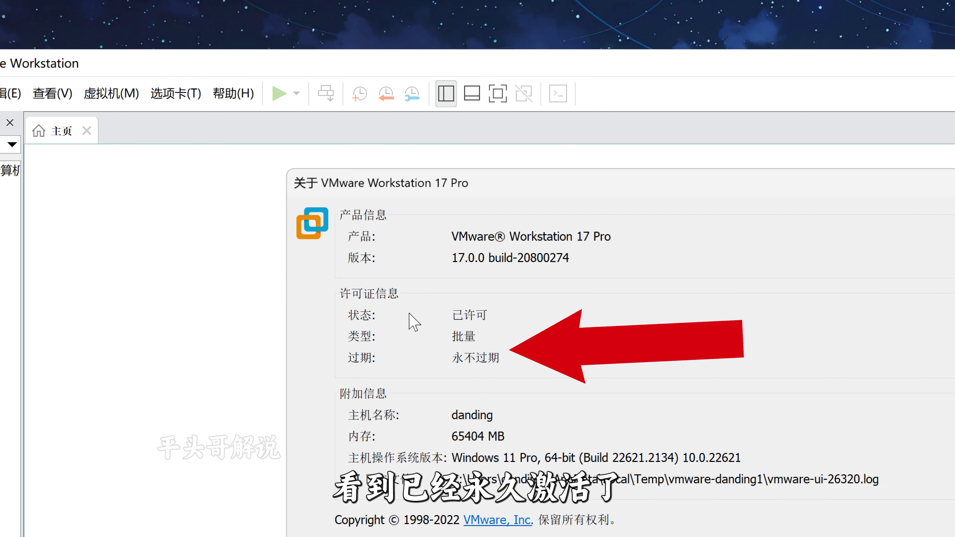
pyautogui.moveTo(488, 317); pyautogui.dragTo(459, 321)
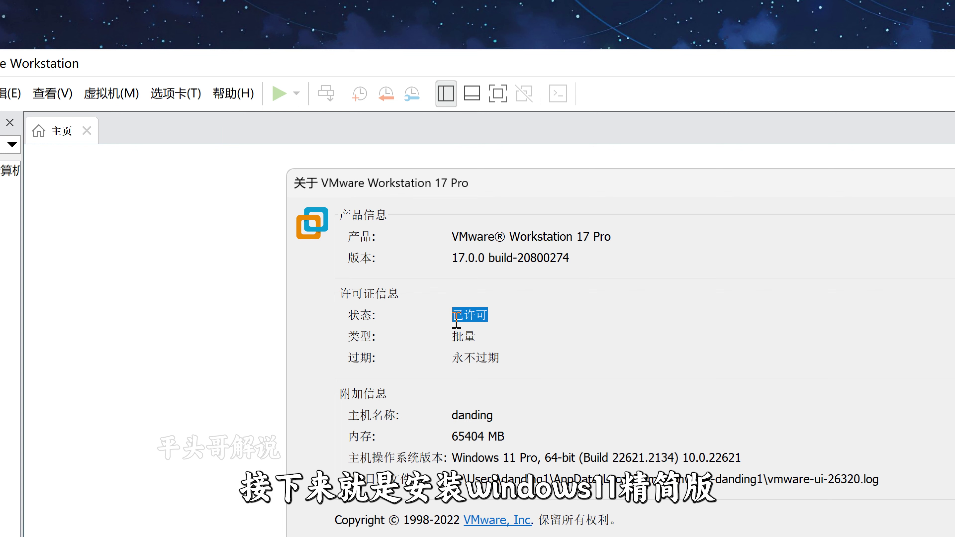
pyautogui.moveTo(496, 358); pyautogui.dragTo(451, 359)
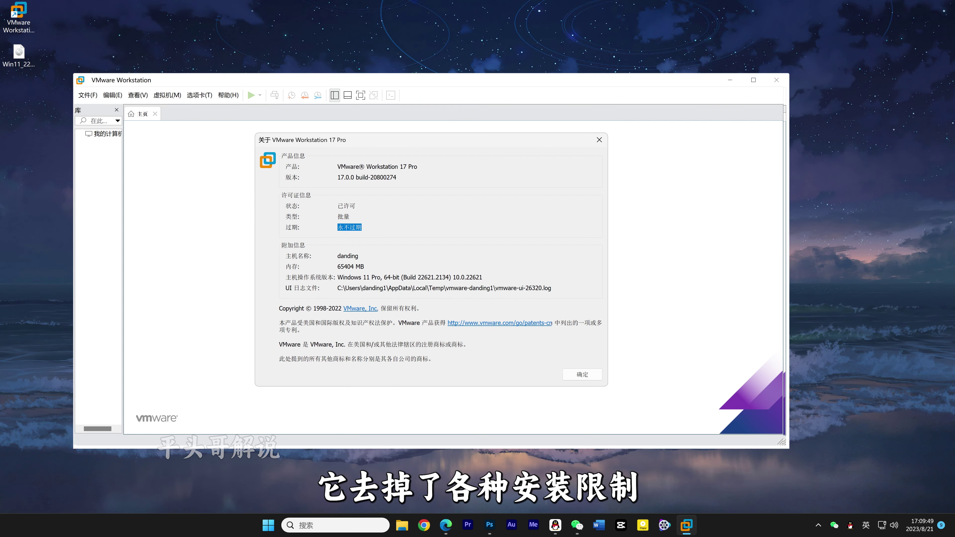
pyautogui.press('Return')
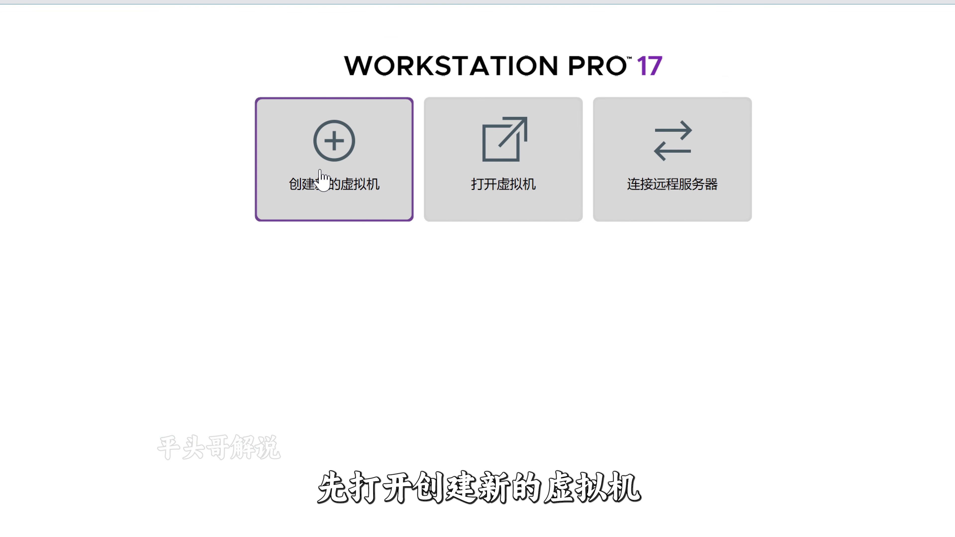
# - Start a typical new virtual machine using tiny11 b2.iso as the installer disc image
pyautogui.click(322, 177)
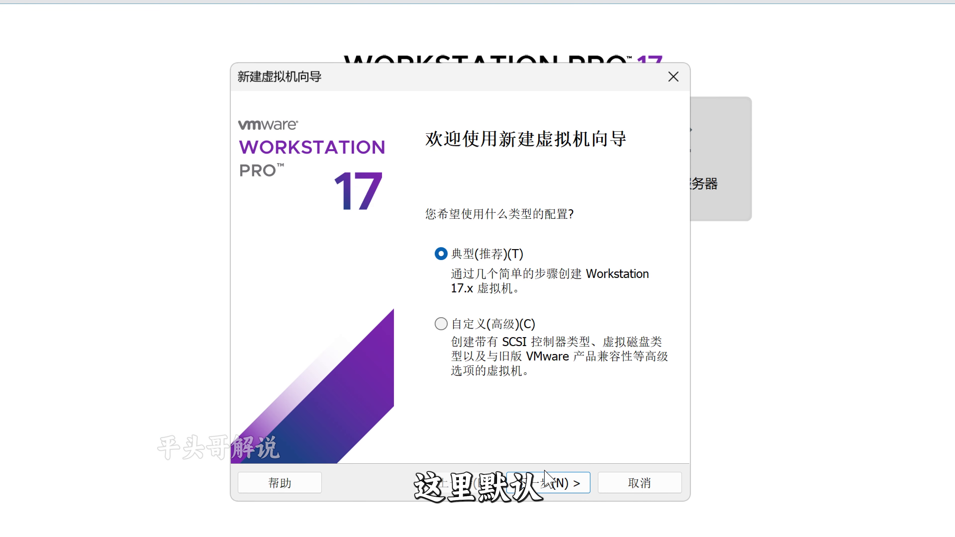
pyautogui.click(545, 473)
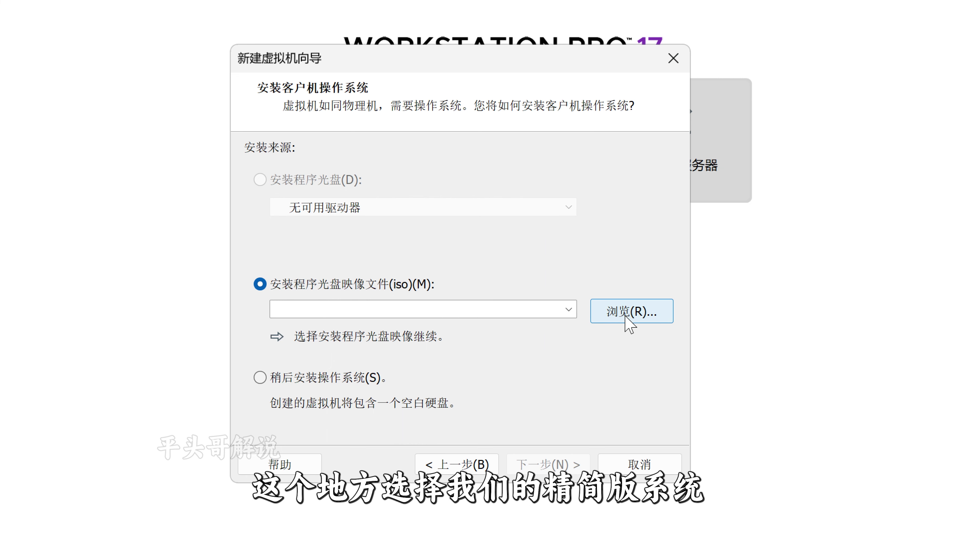
pyautogui.click(625, 316)
pyautogui.click(492, 229)
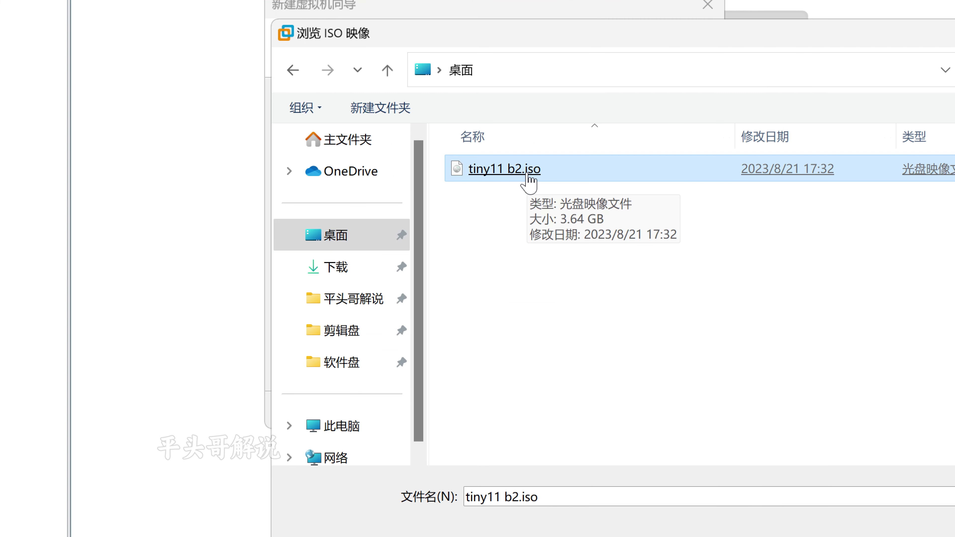
pyautogui.doubleClick(492, 228)
pyautogui.click(582, 410)
# - Name the VM 'Windows 11虚拟机', set an encryption password, and give it a 150 GB disk
pyautogui.click(408, 122)
pyautogui.write('虚拟机')
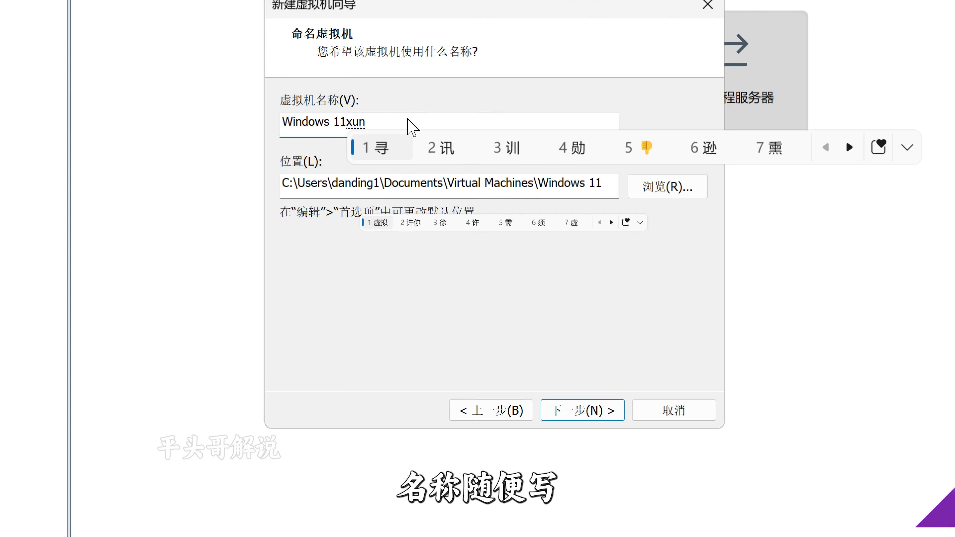
pyautogui.click(586, 412)
pyautogui.write('1234')
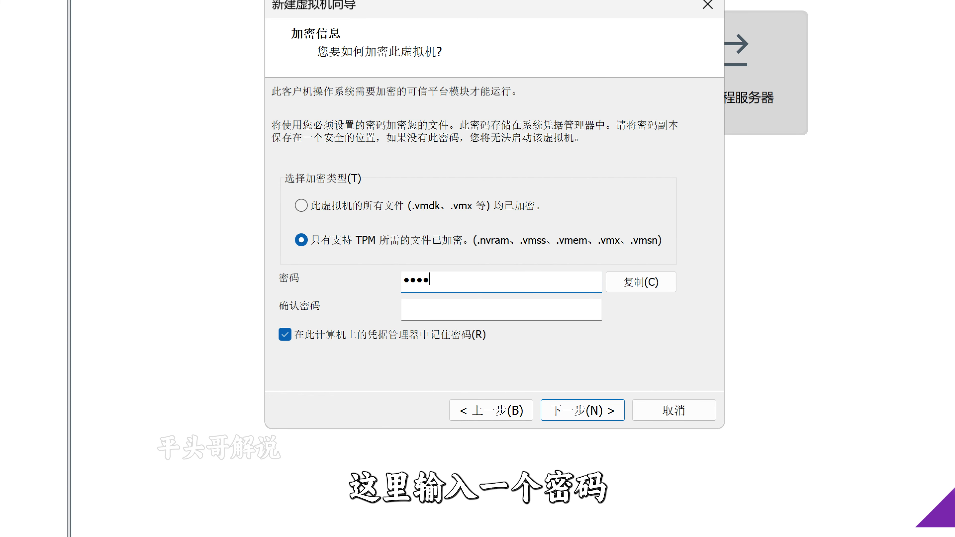
pyautogui.write('567890')
pyautogui.press('Tab')
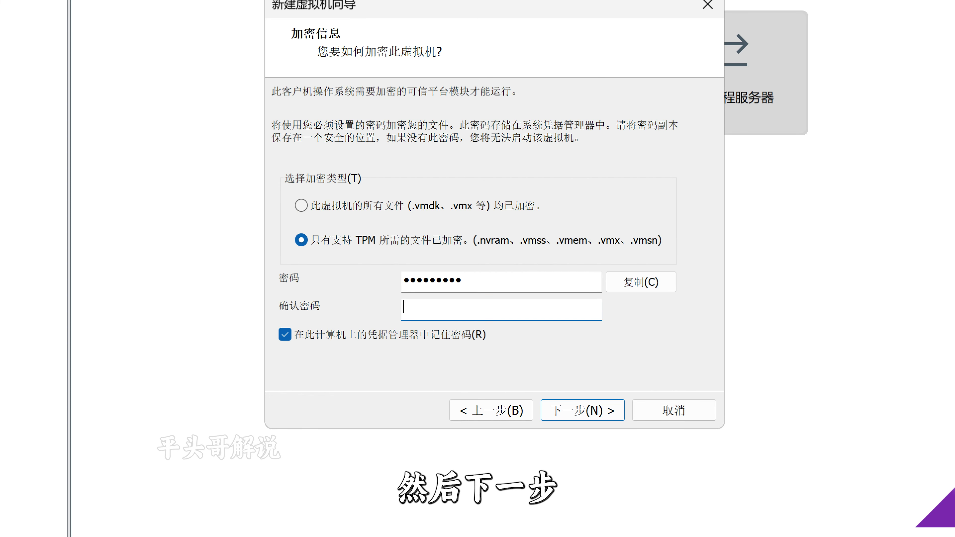
pyautogui.write('1234567890')
pyautogui.click(577, 417)
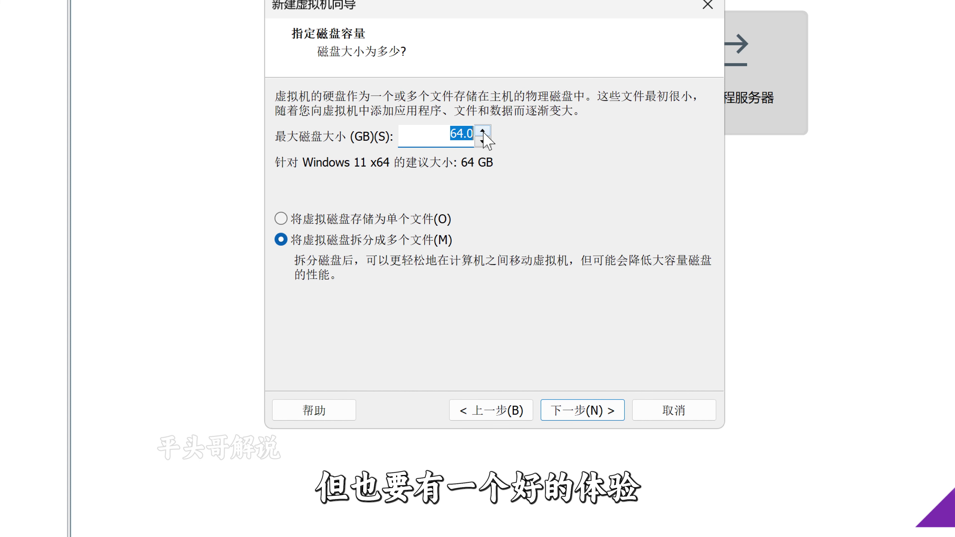
pyautogui.write('150')
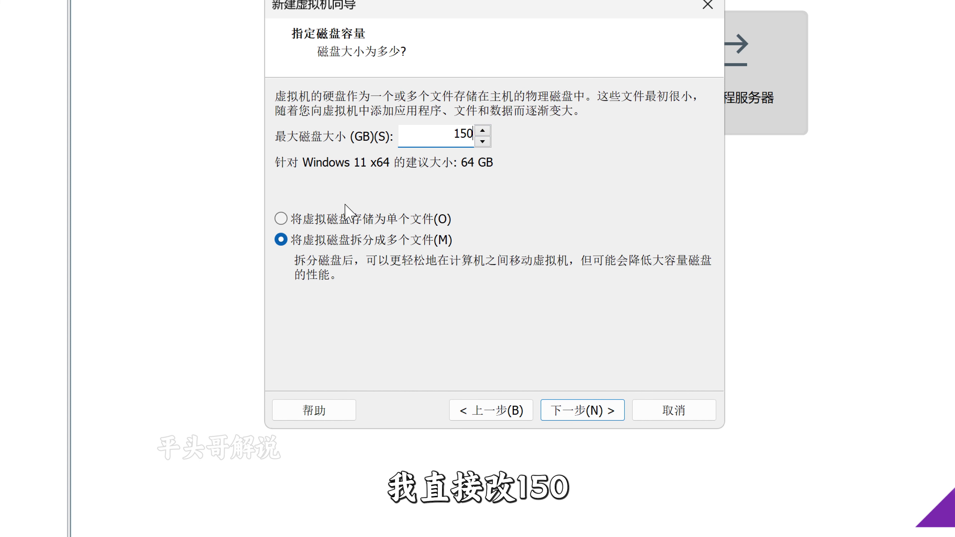
pyautogui.click(284, 220)
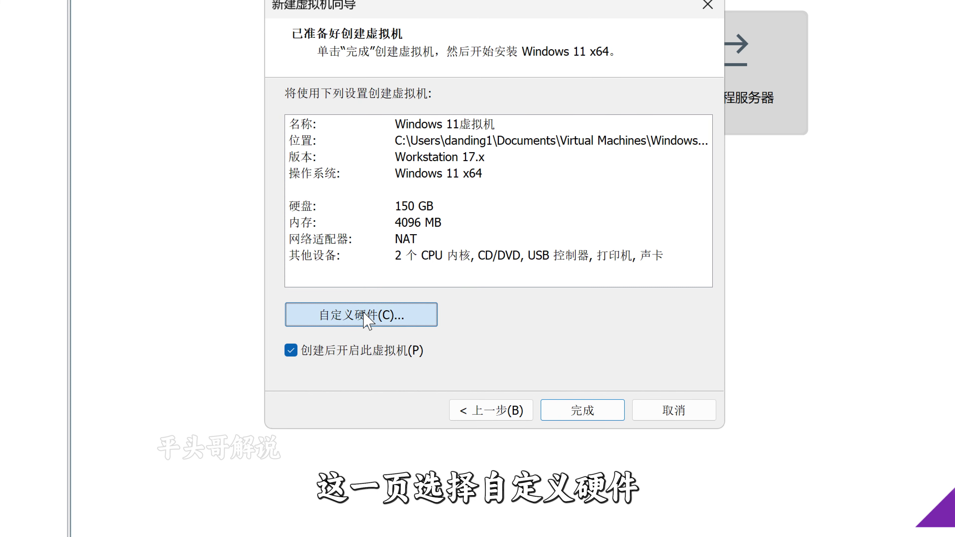
# - In Customize Hardware, raise the VM memory to 16 GB
pyautogui.click(364, 318)
pyautogui.moveTo(579, 245); pyautogui.dragTo(574, 210)
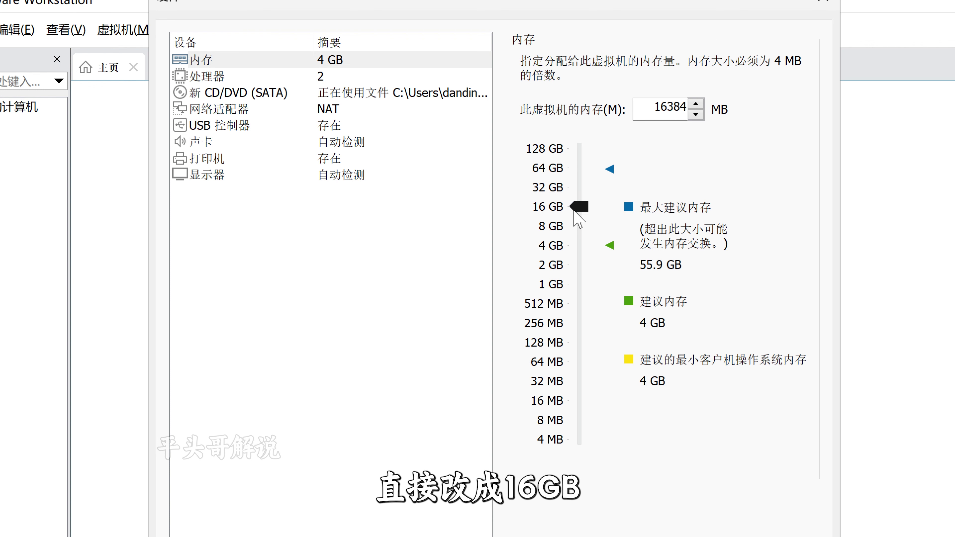
pyautogui.click(206, 76)
pyautogui.click(749, 91)
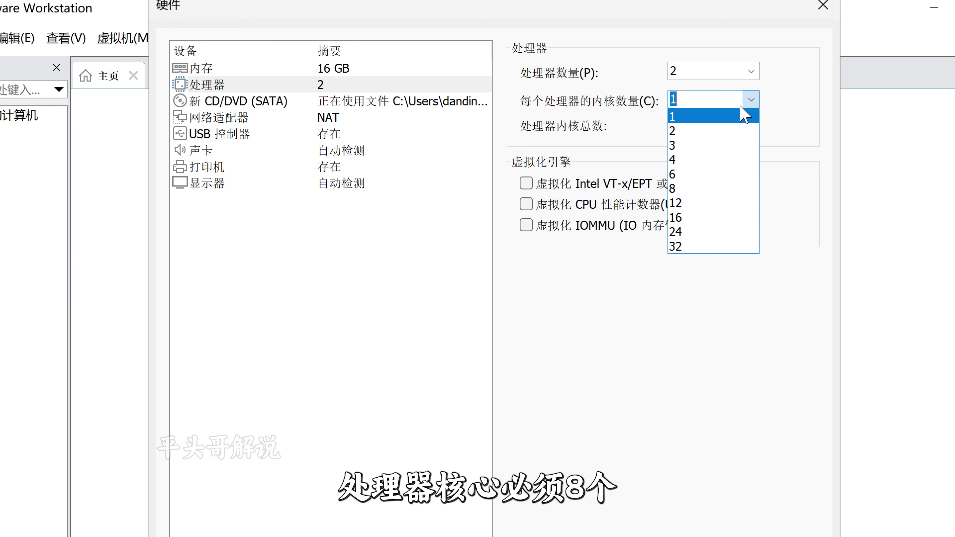
# - Set 8 cores per processor (16 cores total) and close the hardware settings
pyautogui.click(683, 189)
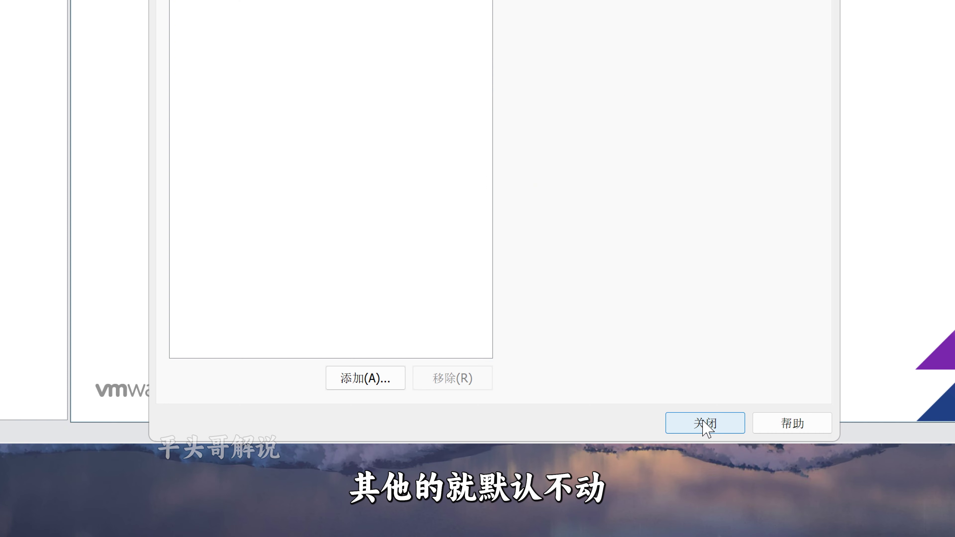
pyautogui.click(707, 423)
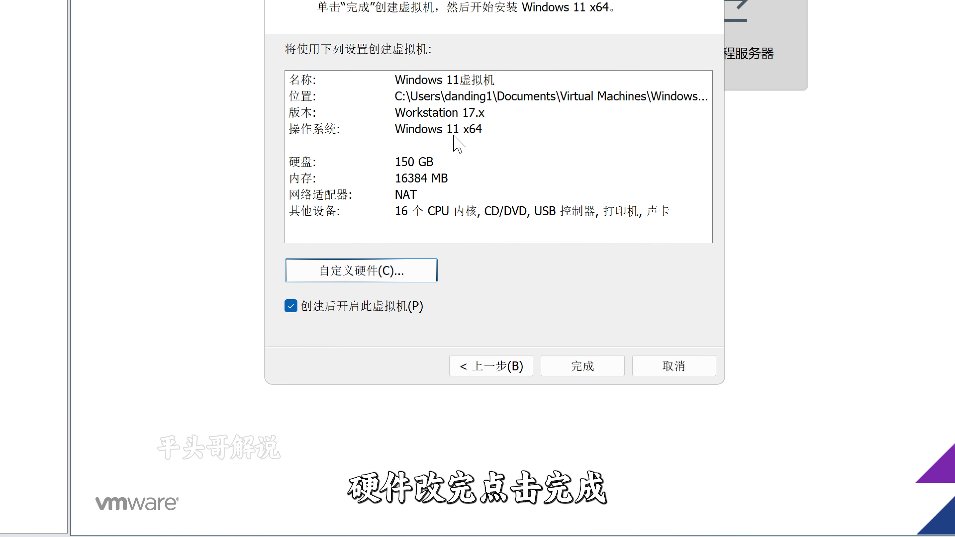
# - Finish the wizard to create Windows 11虚拟机 and power it on with Ctrl+B
pyautogui.click(577, 364)
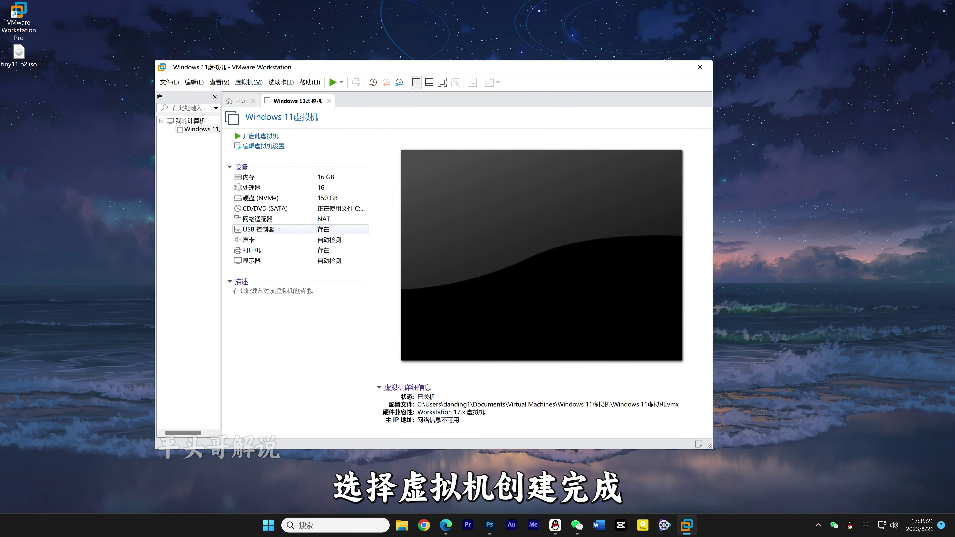
pyautogui.hotkey('ctrl', 'b')
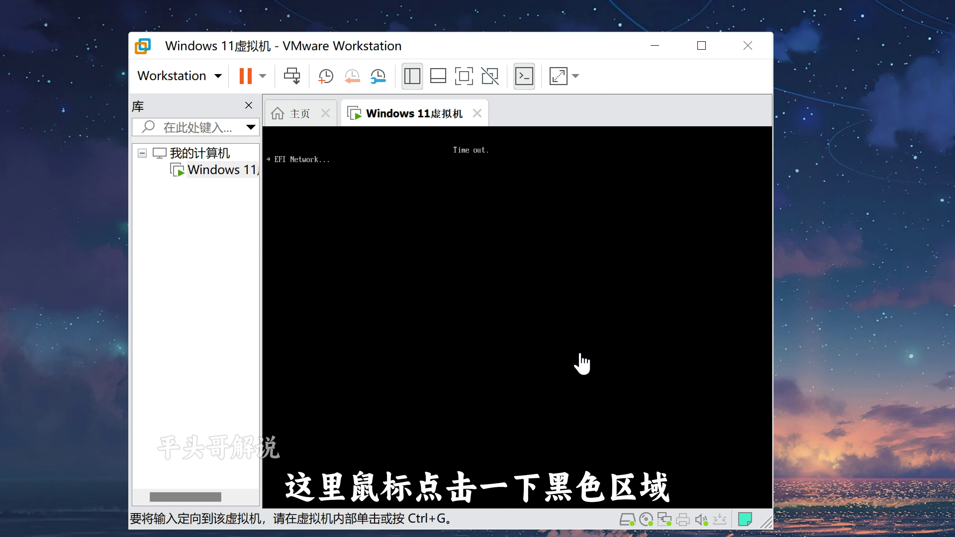
# - In Windows Setup, accept the license, install onto the 150 GB unallocated drive, and restart
pyautogui.click(580, 355)
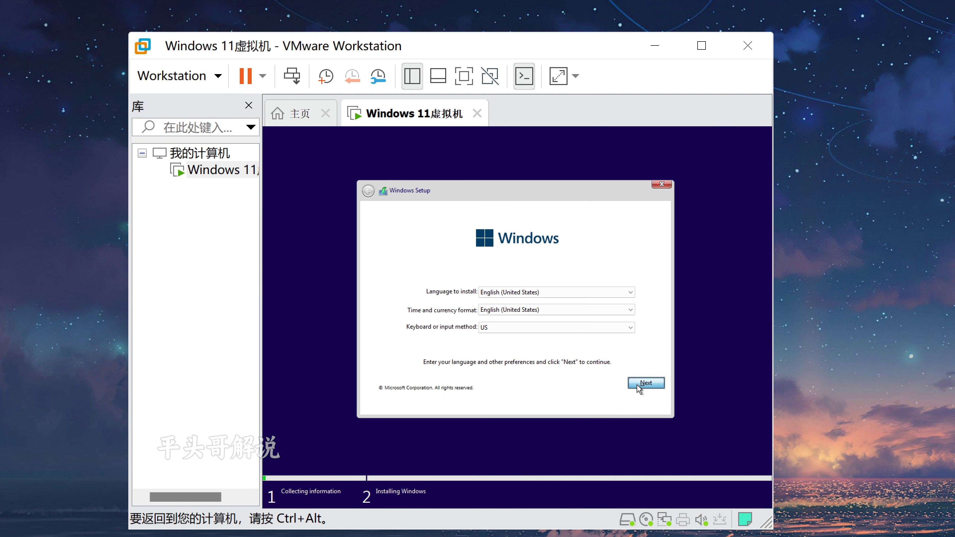
pyautogui.click(638, 387)
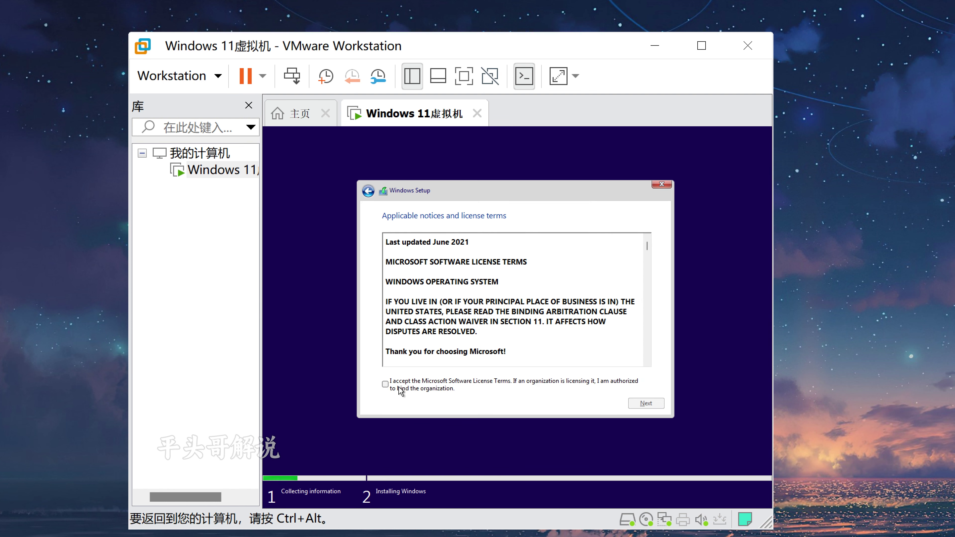
pyautogui.click(385, 383)
pyautogui.click(645, 403)
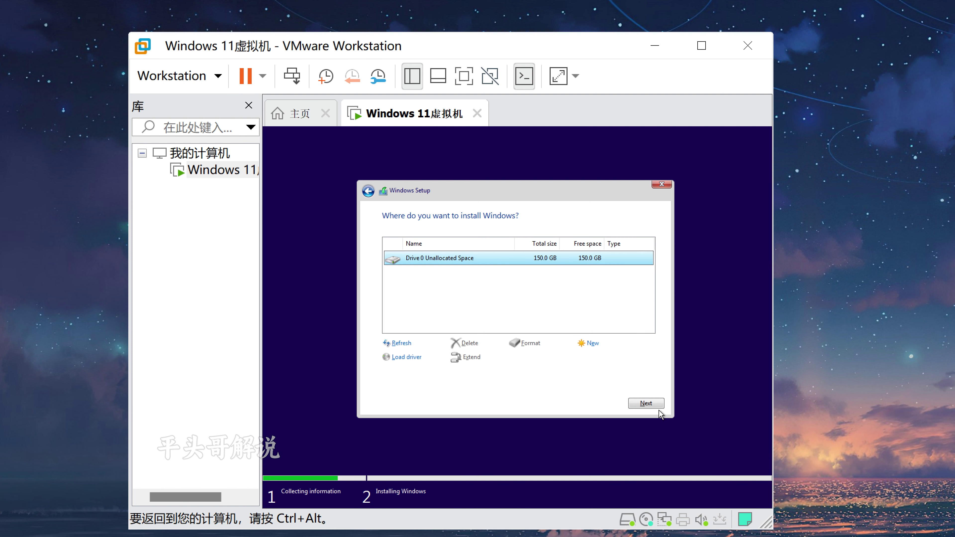
pyautogui.click(645, 403)
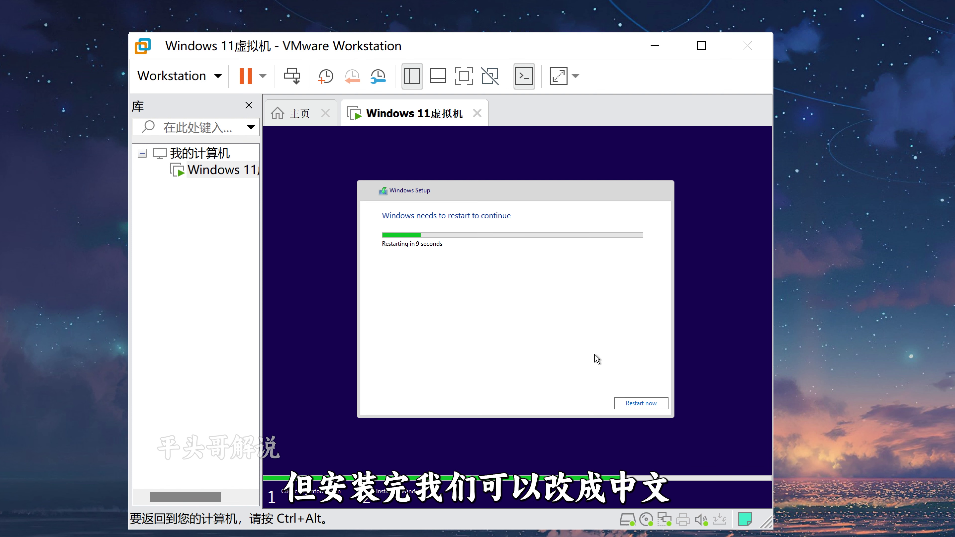
pyautogui.click(641, 404)
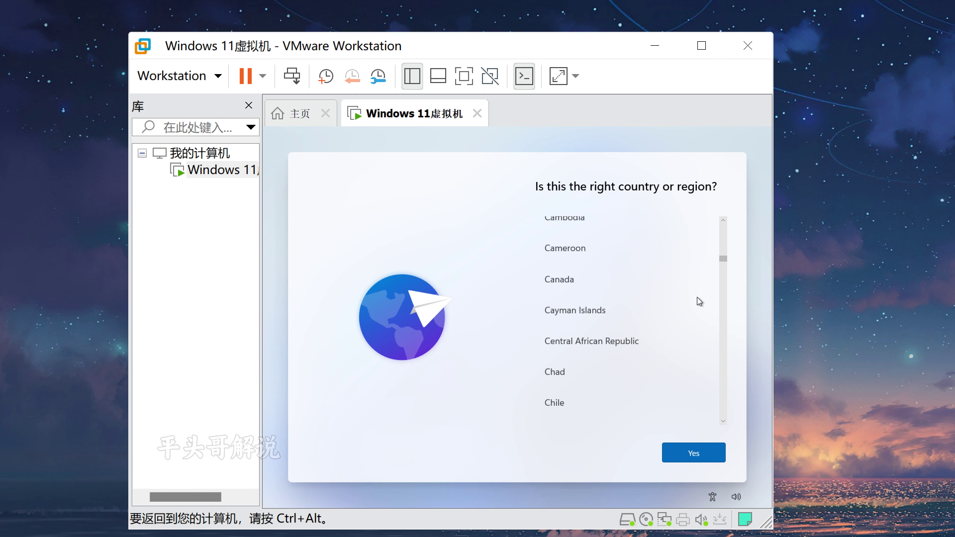
# - Choose China as the region and US keyboard layout, skipping a second layout
pyautogui.scroll(-4, 696, 299)
pyautogui.scroll(1, 632, 275)
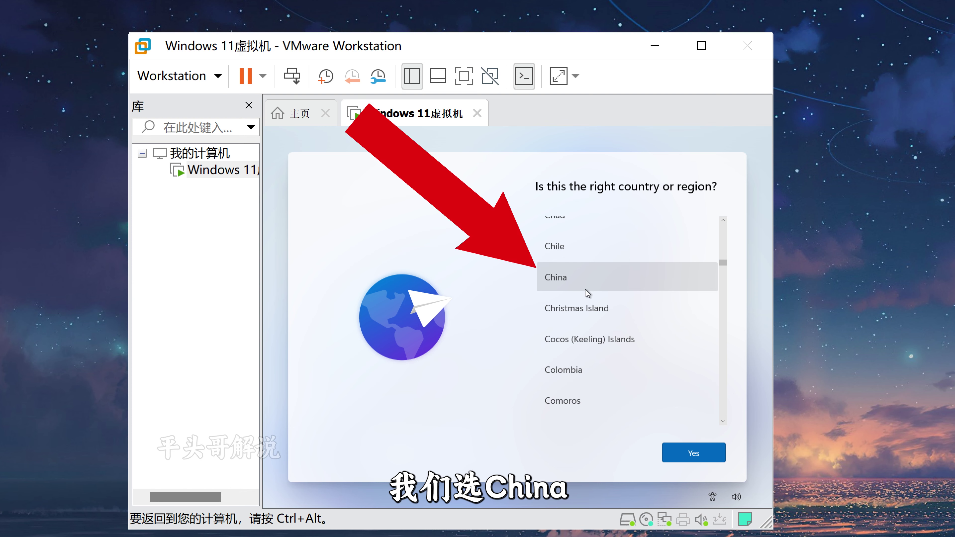
pyautogui.click(586, 292)
pyautogui.click(709, 457)
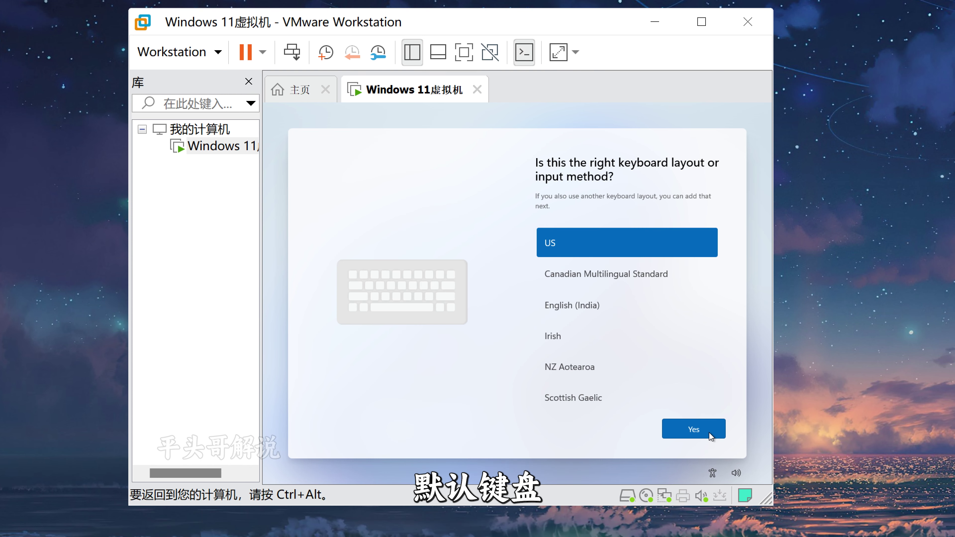
pyautogui.click(710, 433)
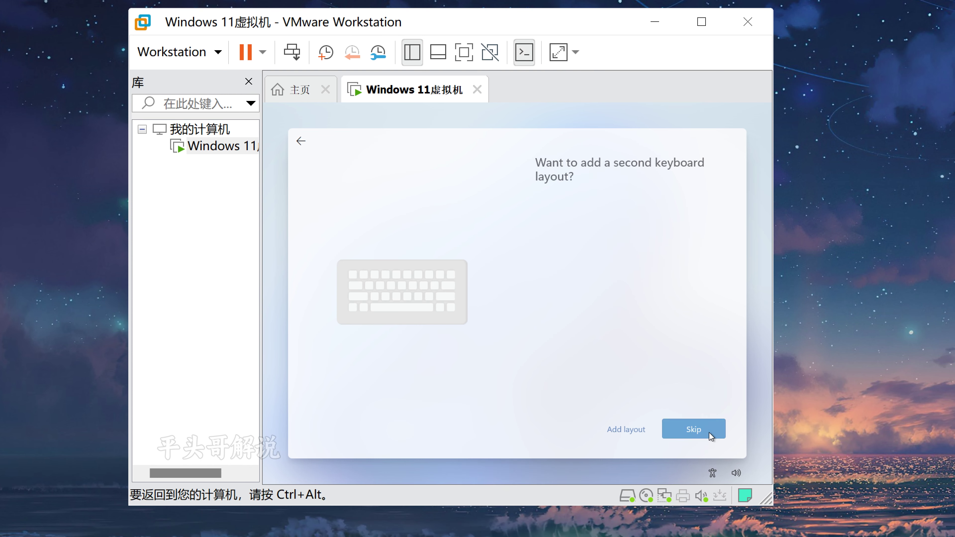
pyautogui.click(692, 429)
# - Create the local account with a user name and a confirmed password
pyautogui.write('danding')
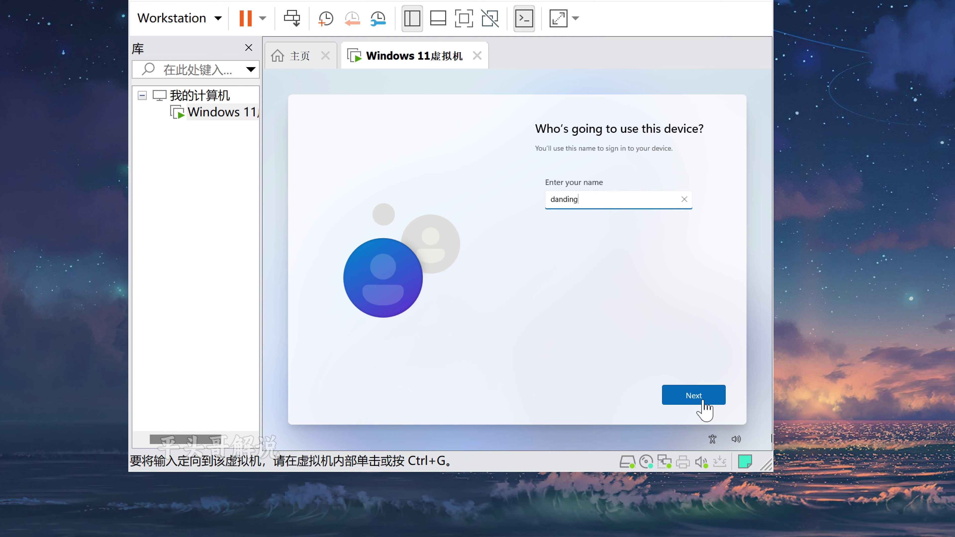
pyautogui.click(702, 432)
pyautogui.write('1234')
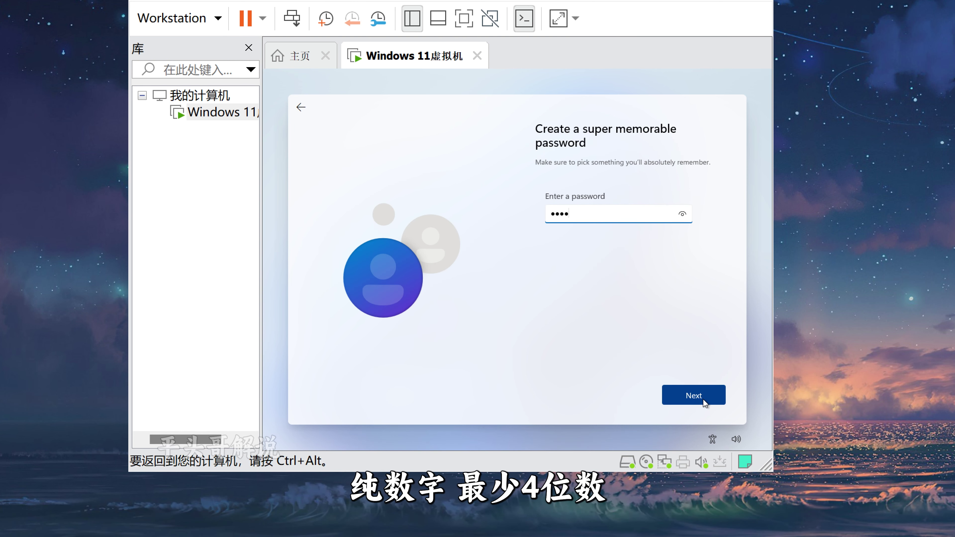
pyautogui.click(703, 399)
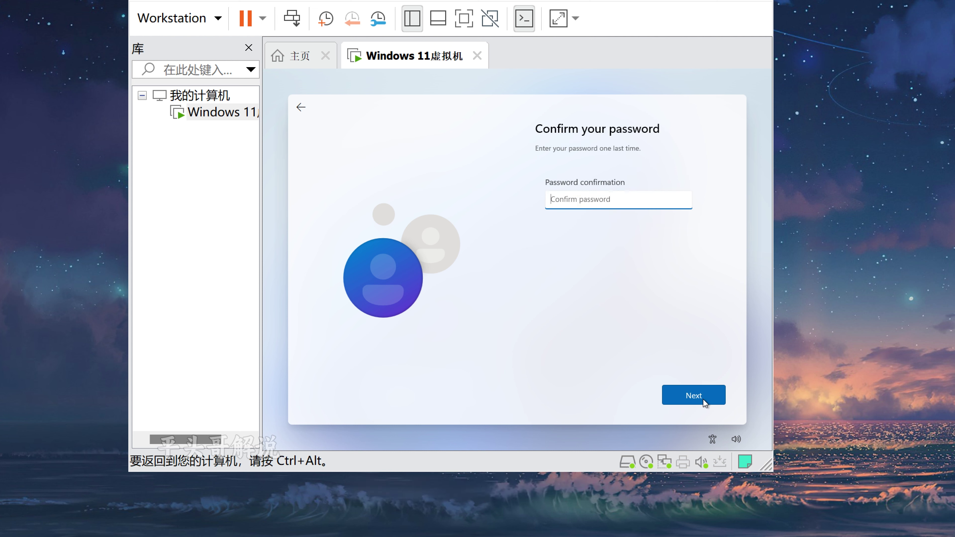
pyautogui.write('1234')
pyautogui.click(702, 399)
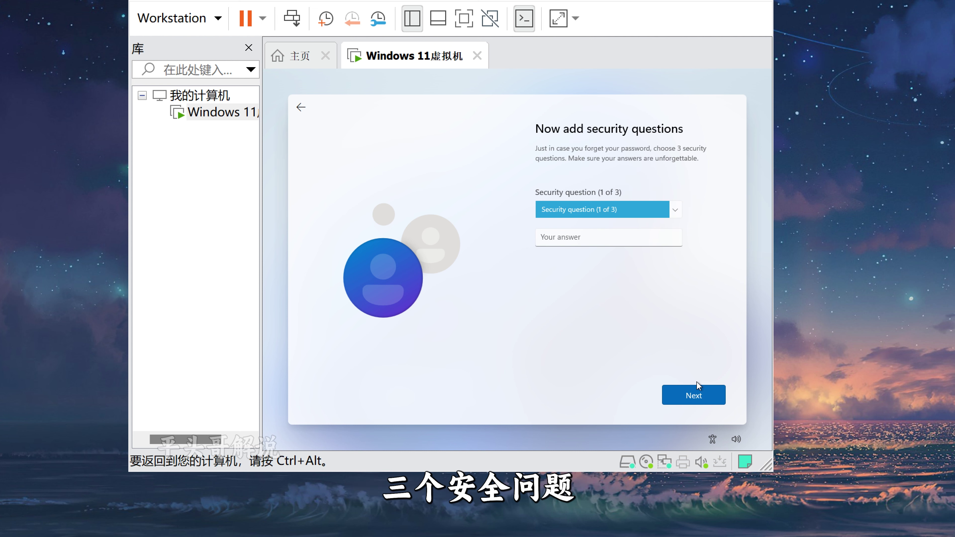
# - Answer the first pet's name security question, turn off location and Find my device, and accept
pyautogui.click(618, 213)
pyautogui.click(585, 222)
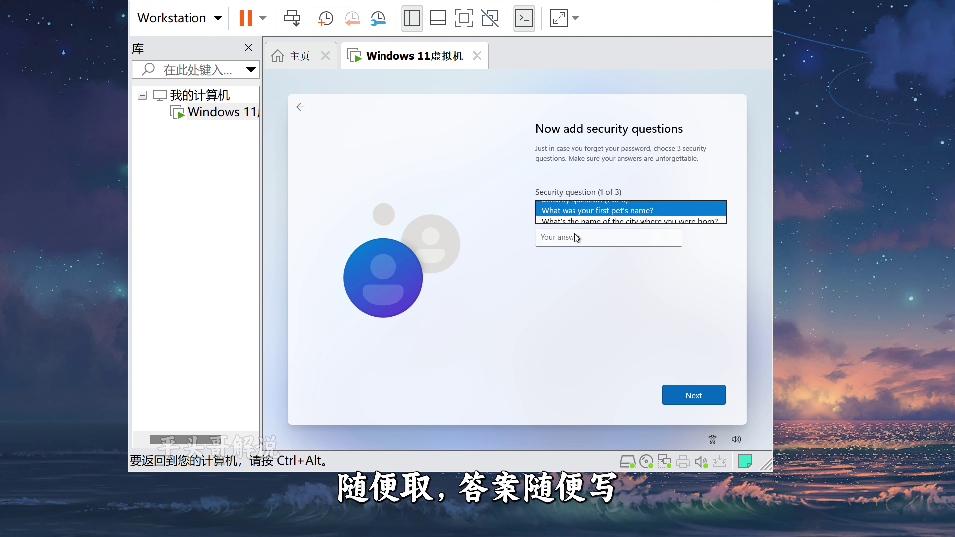
pyautogui.write('ppp')
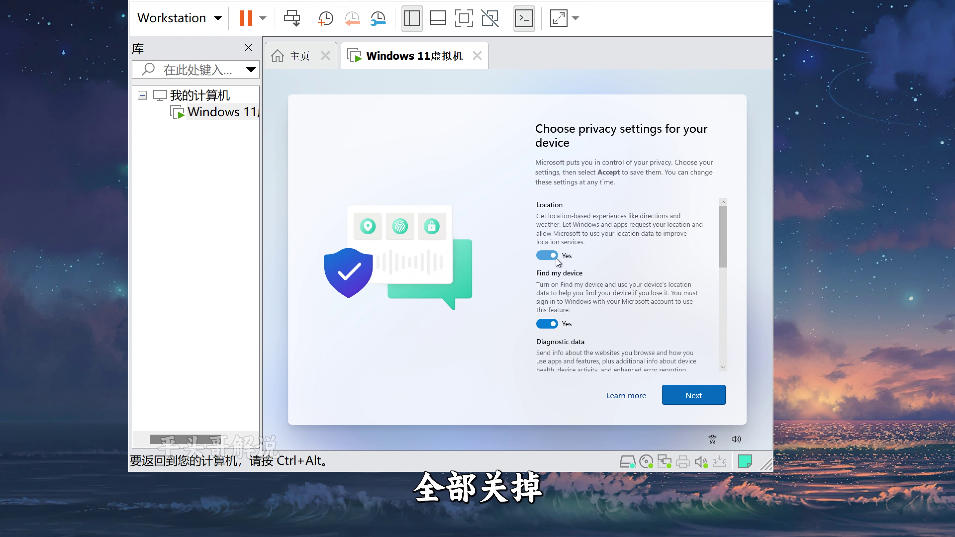
pyautogui.click(546, 252)
pyautogui.click(551, 318)
pyautogui.scroll(-3, 552, 318)
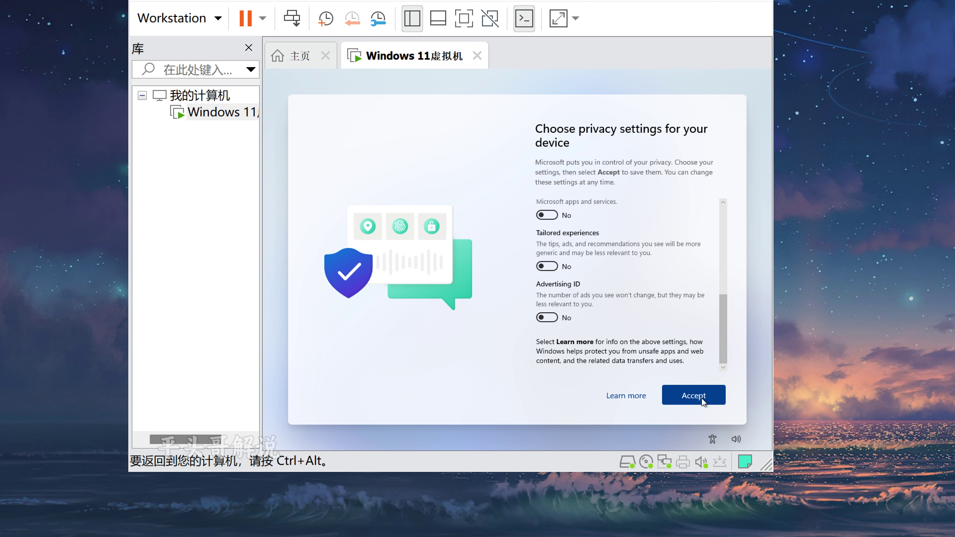
pyautogui.click(701, 397)
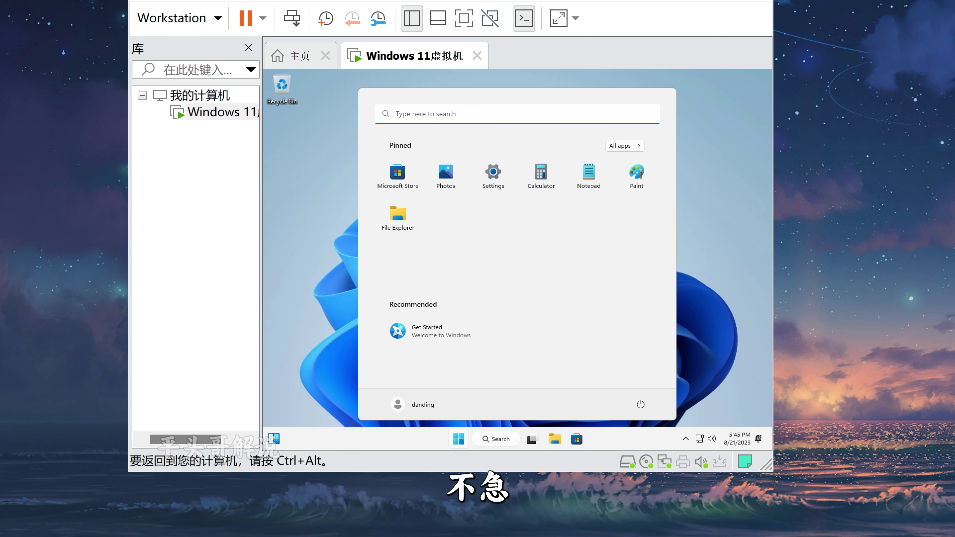
# - Search 'zhongwen' in Language & region, install Chinese (Simplified, China), and sign out to apply it
pyautogui.rightClick(435, 420)
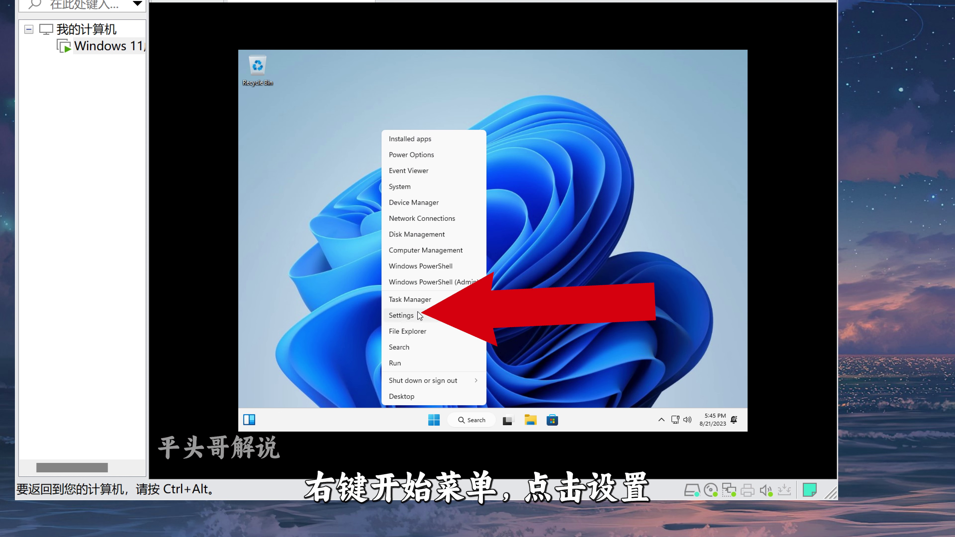
pyautogui.click(410, 315)
pyautogui.click(328, 293)
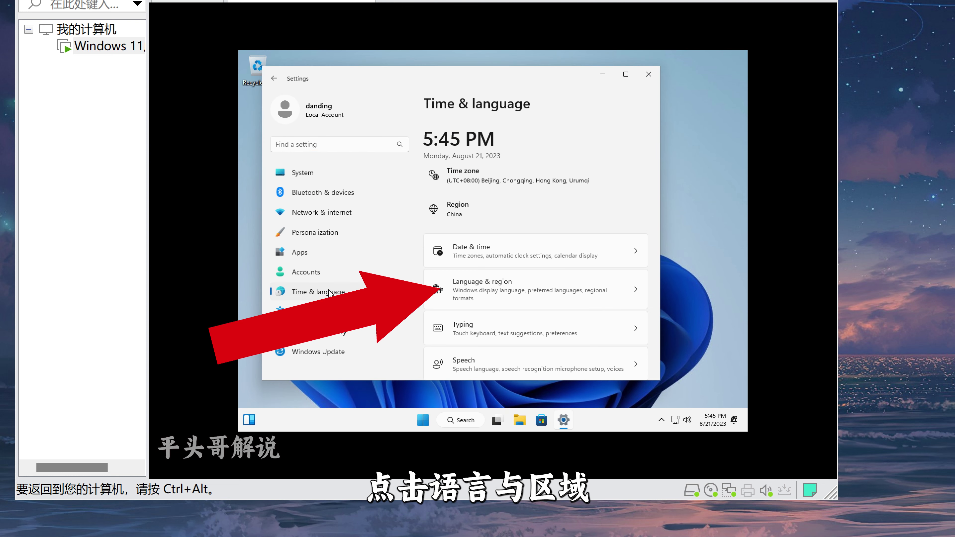
pyautogui.click(560, 273)
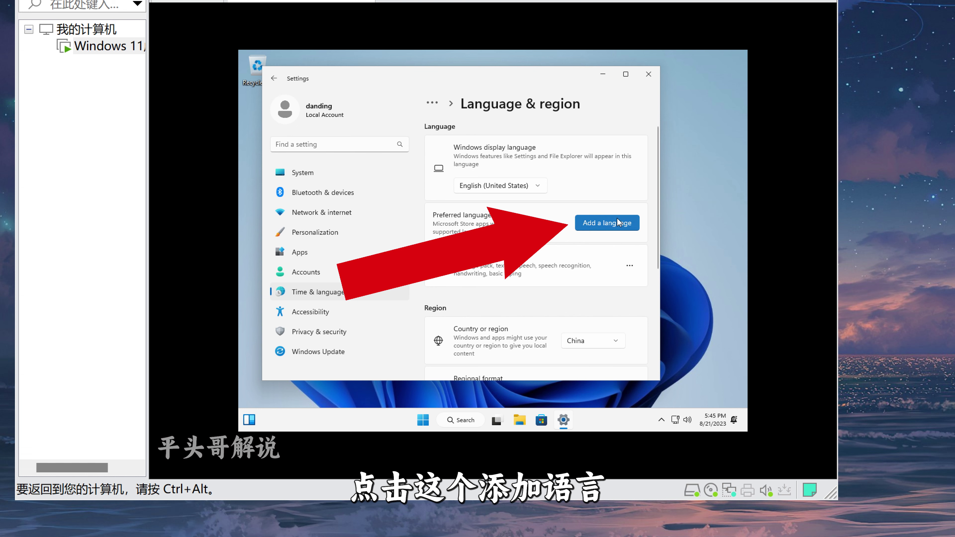
pyautogui.click(607, 222)
pyautogui.write('zhongwen')
pyautogui.click(399, 145)
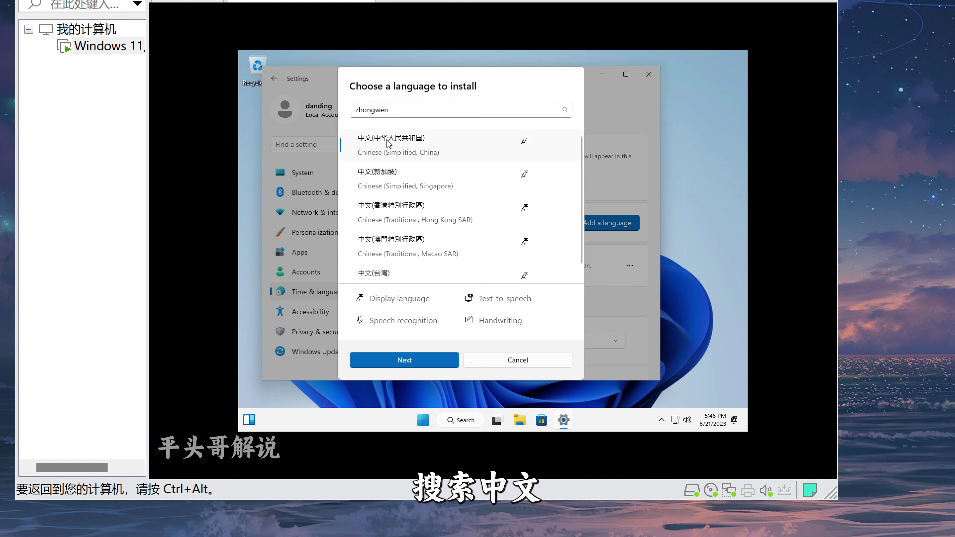
pyautogui.click(400, 360)
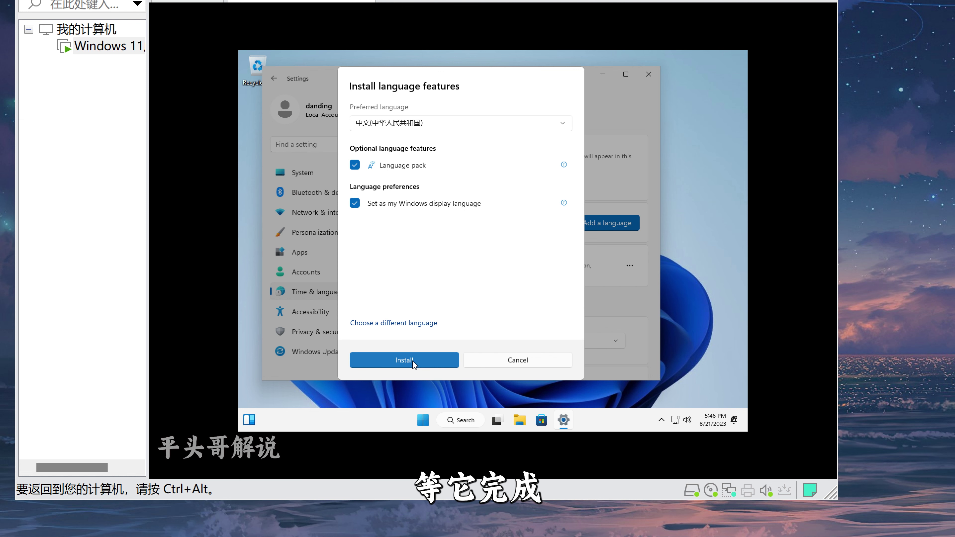
pyautogui.click(404, 360)
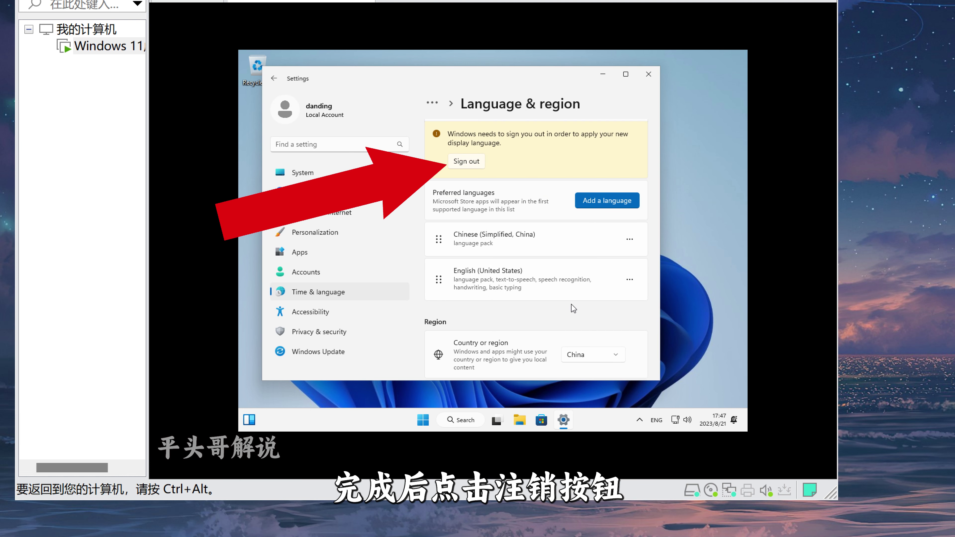
pyautogui.click(466, 160)
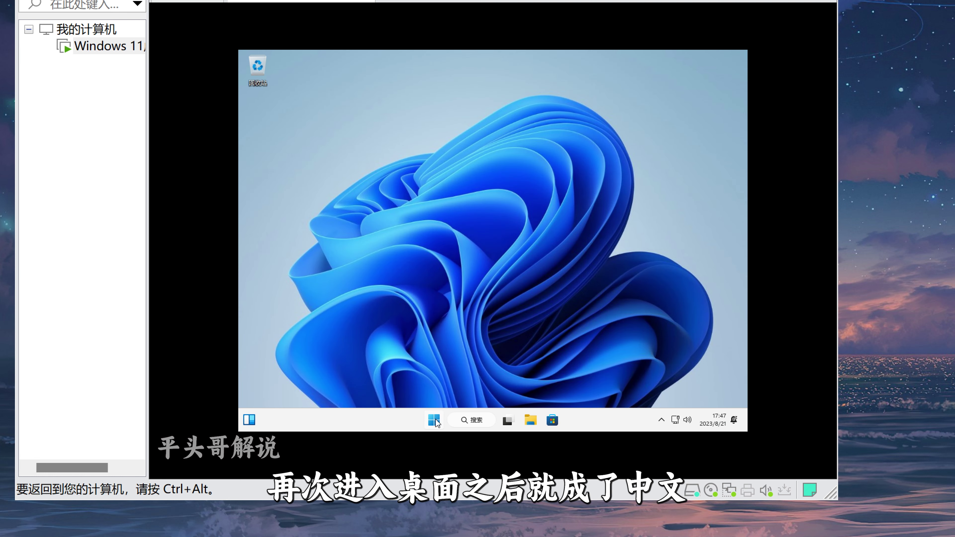
# - Open the guest's Settings (设置) in Chinese, dismiss the keyboard notification, and bring up the 虚拟机 menu
pyautogui.rightClick(436, 423)
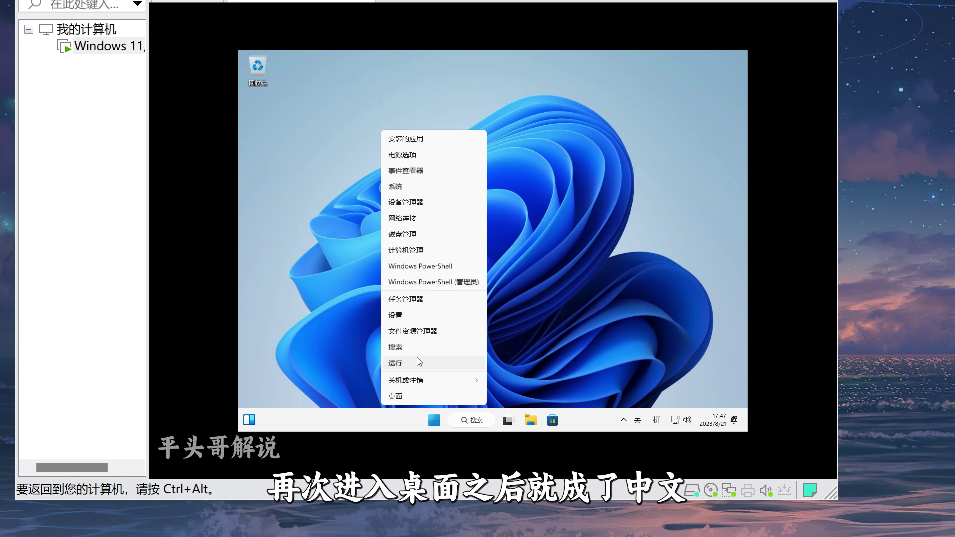
pyautogui.click(395, 316)
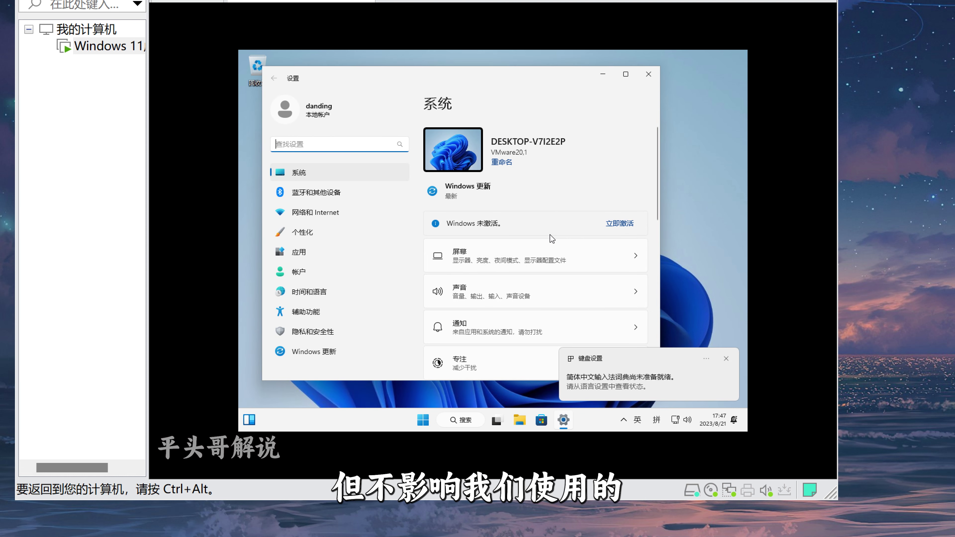
pyautogui.click(724, 360)
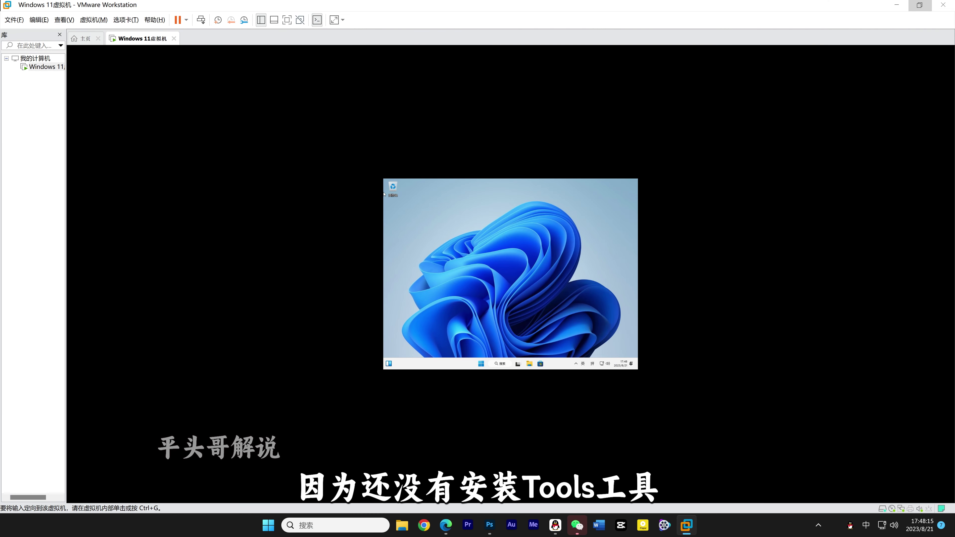
pyautogui.hotkey('alt', 'm')
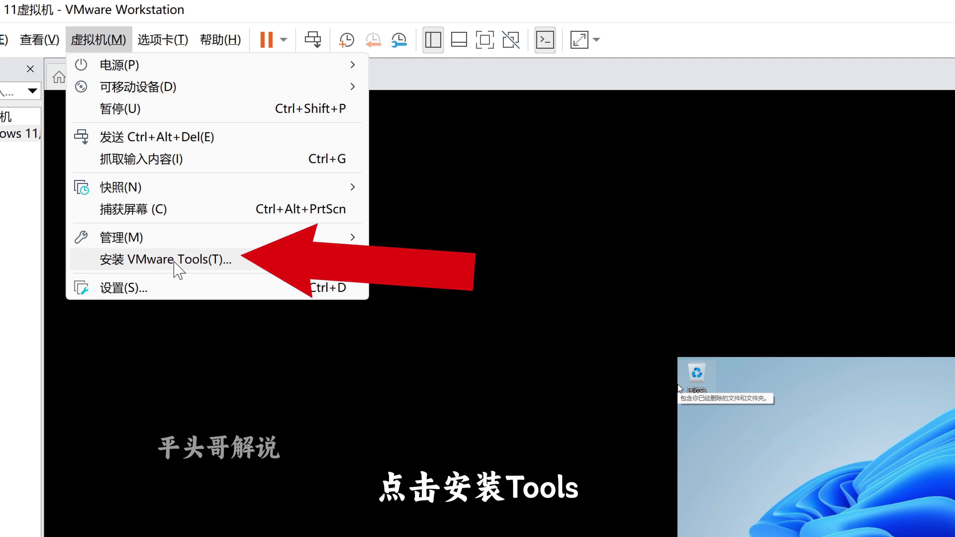
# - Install VMware Tools by running setup from drive D: and choosing the typical (典型安装) installation
pyautogui.click(177, 263)
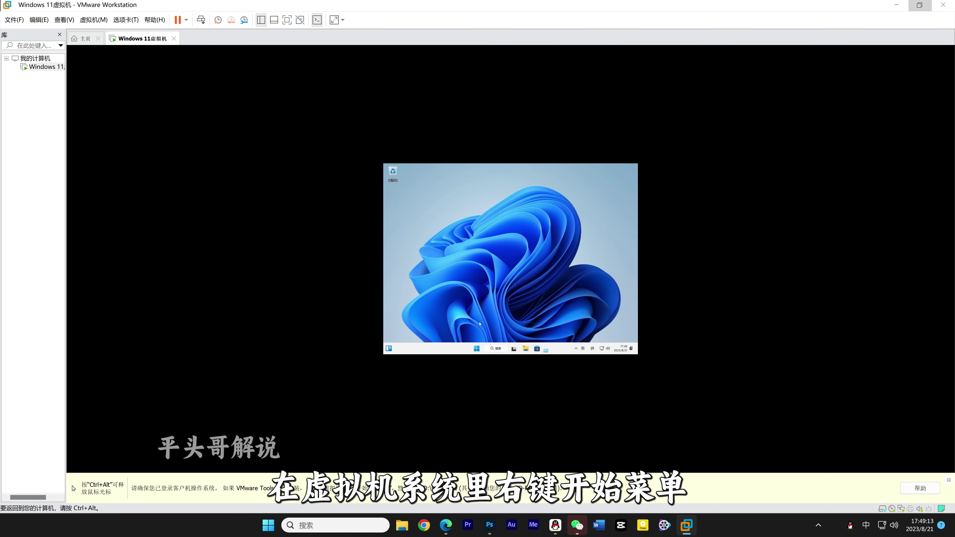
pyautogui.click(448, 331)
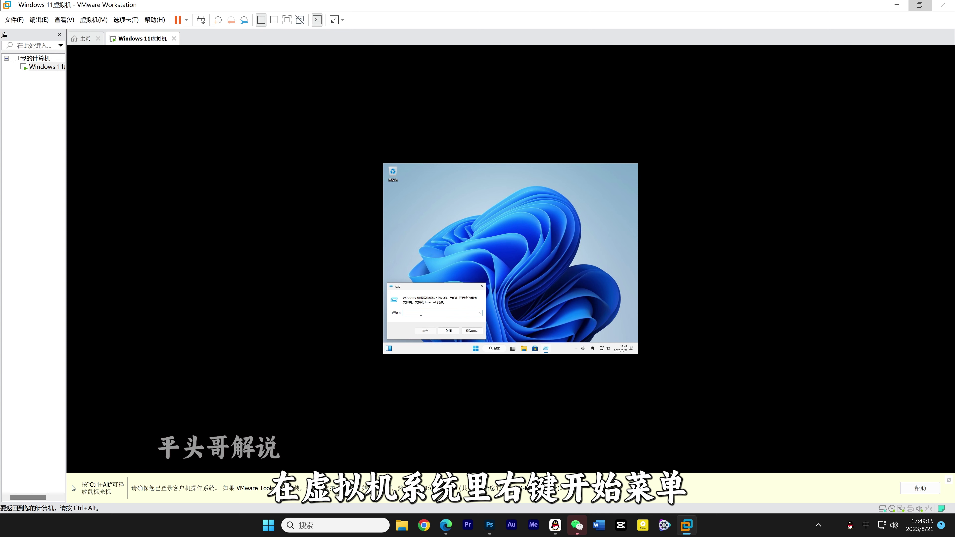
pyautogui.write('d')
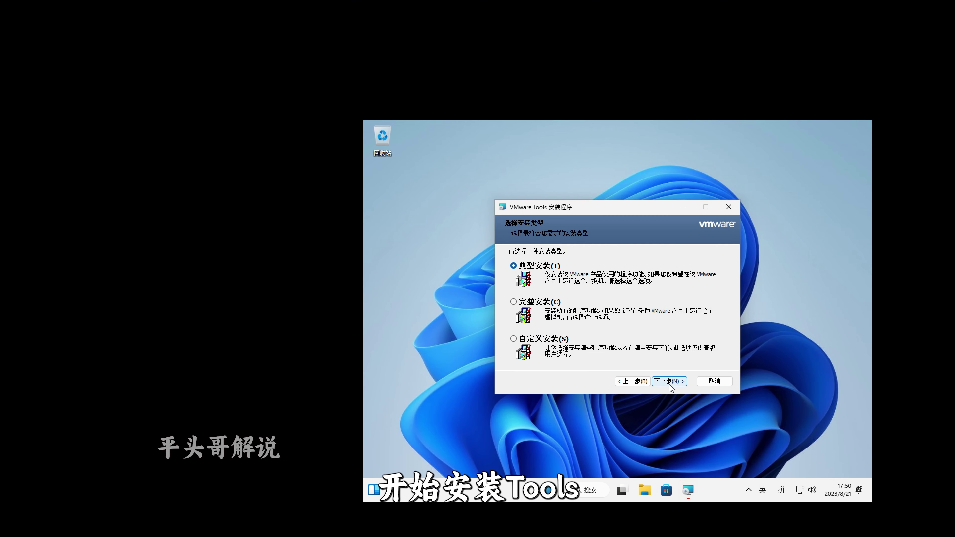
pyautogui.click(669, 381)
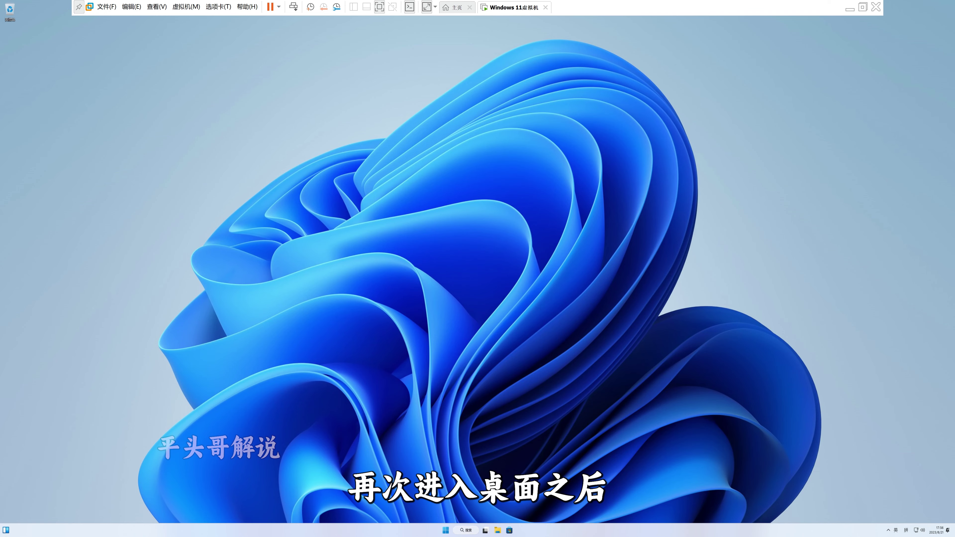
# - Show the Windows 更新 settings page with no available updates, then open the Python.org site
pyautogui.rightClick(445, 530)
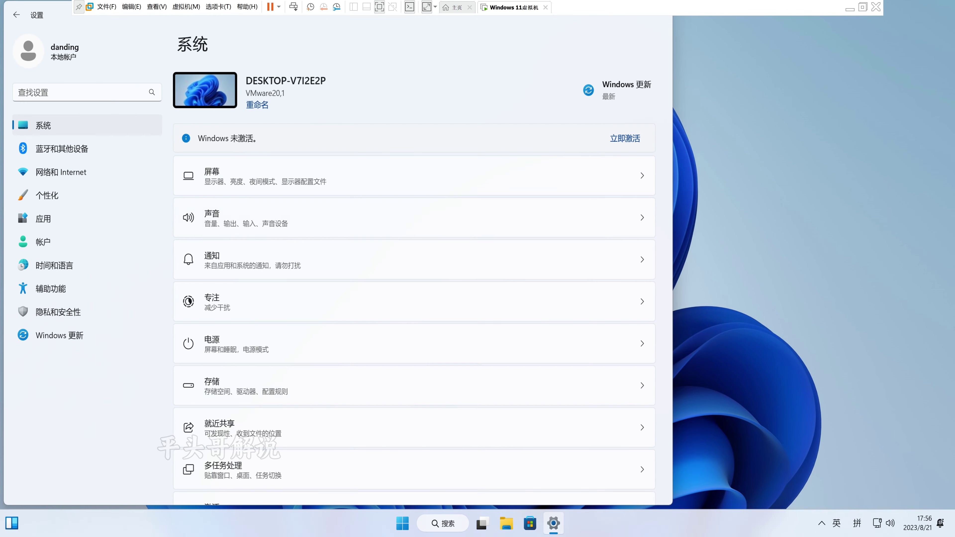
pyautogui.scroll(-5, 417, 282)
pyautogui.scroll(5, 417, 282)
pyautogui.scroll(-8, 417, 282)
pyautogui.scroll(8, 417, 282)
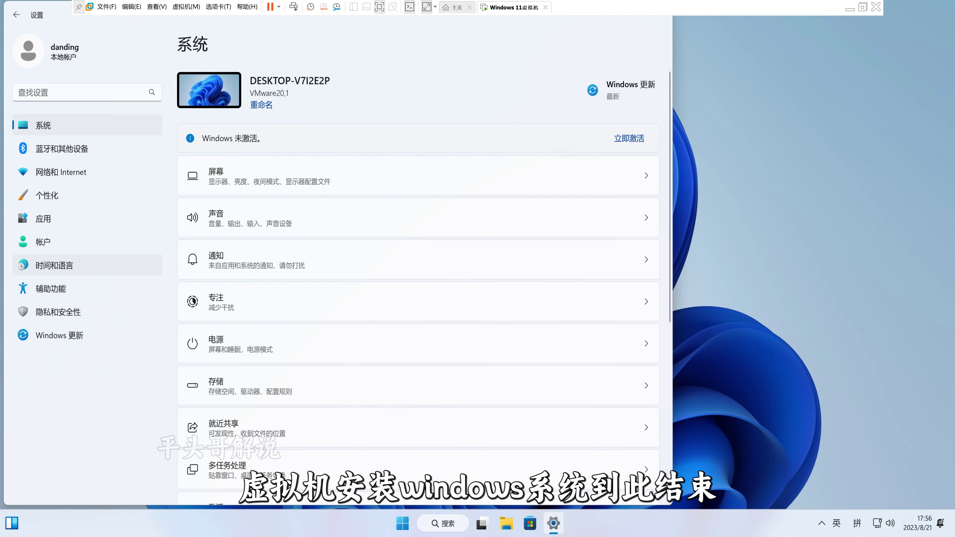
pyautogui.click(59, 335)
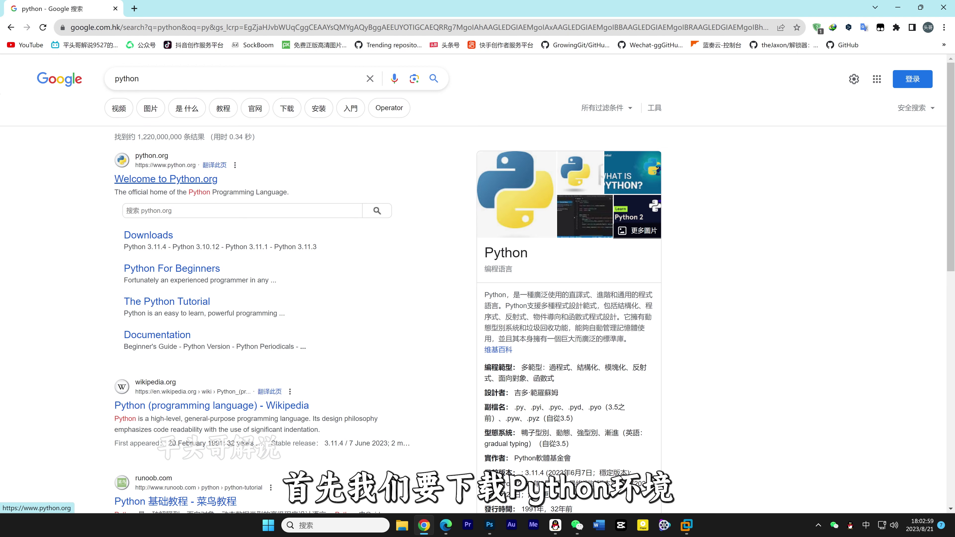
pyautogui.click(147, 176)
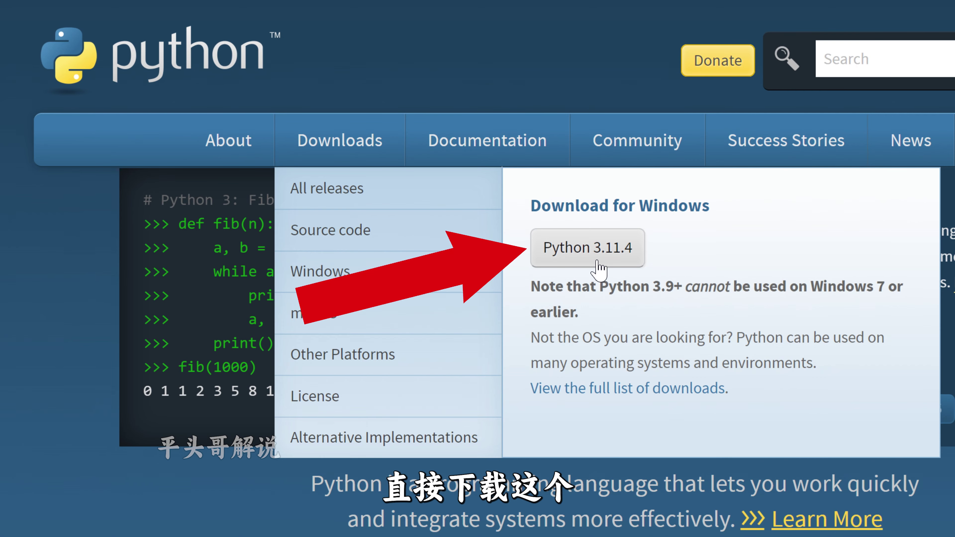
# - Download the Python 3.11.4 Windows installer and install it with the default settings
pyautogui.click(597, 263)
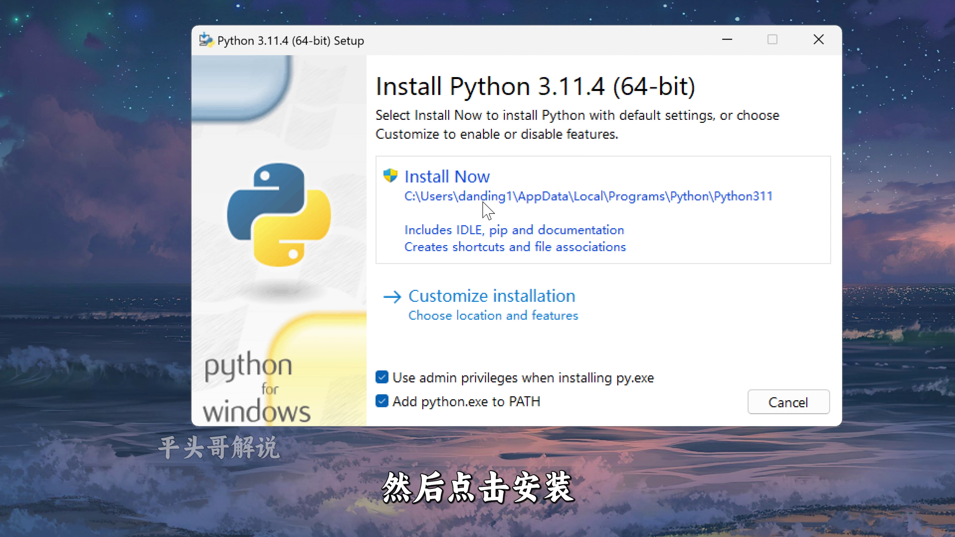
pyautogui.click(486, 210)
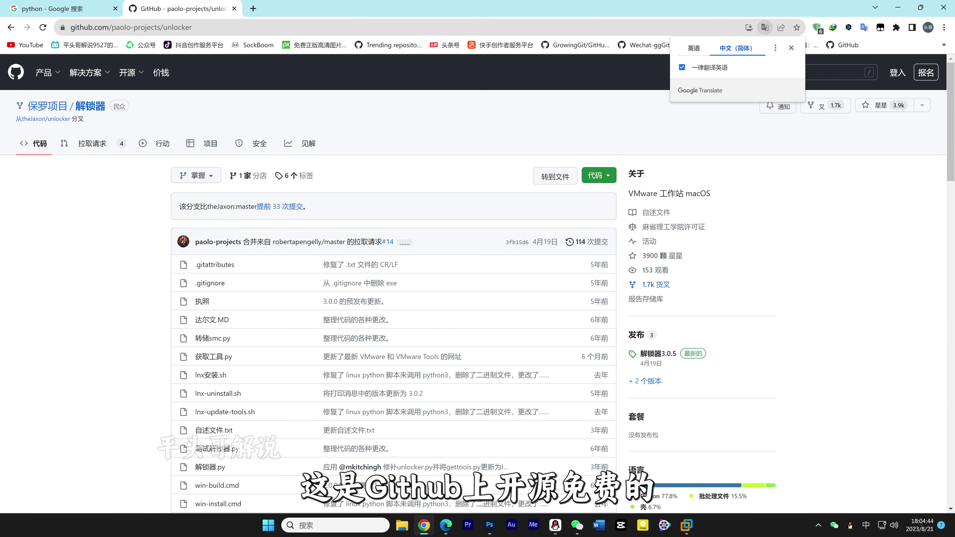
# - Download the unlocker ZIP from GitHub, extract the archive, and adjust the folder's file view
pyautogui.click(598, 175)
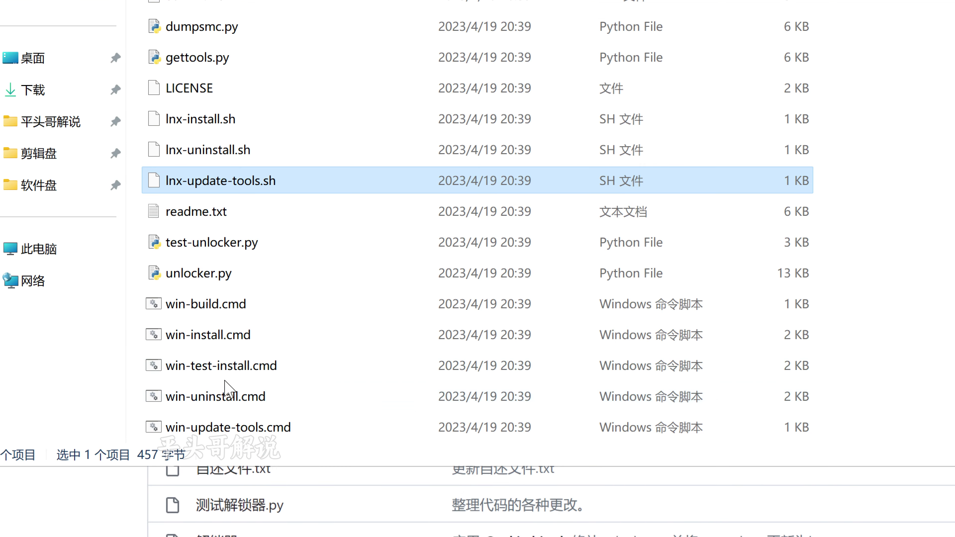
pyautogui.click(233, 362)
pyautogui.click(433, 116)
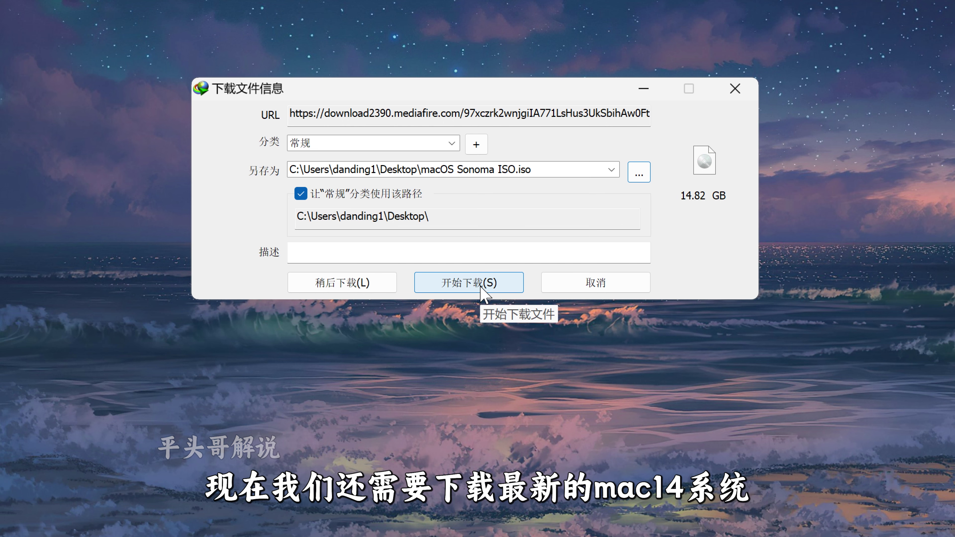
# - Download the 14.82 GB macOS Sonoma ISO.iso to the Desktop and close the completion notice
pyautogui.click(481, 289)
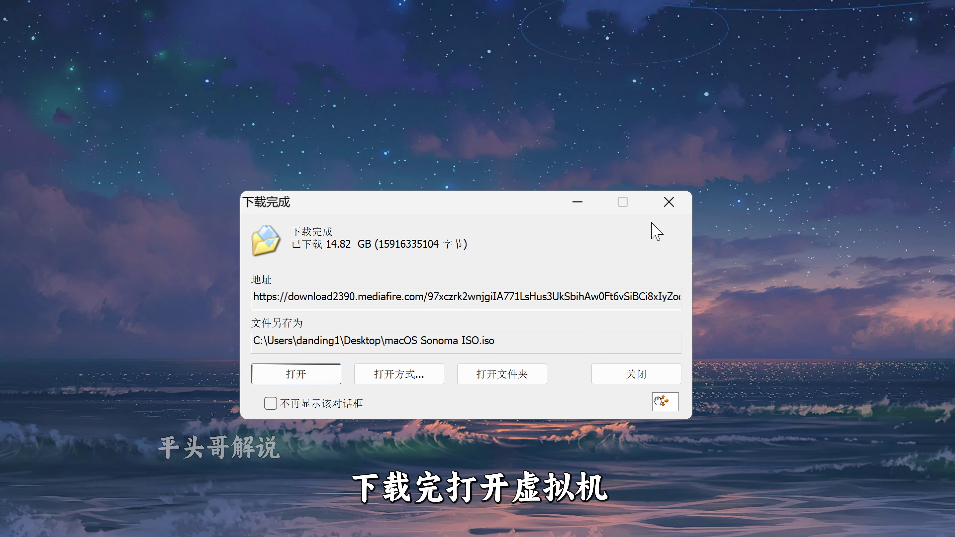
pyautogui.click(677, 199)
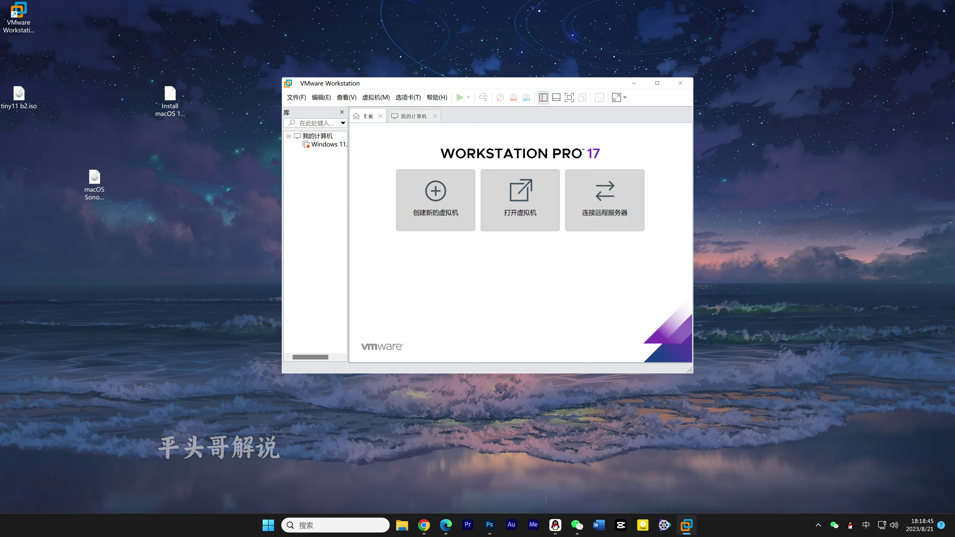
# - Start a new VM that installs the OS later, with guest type Apple Mac OS X, macOS 14
pyautogui.hotkey('ctrl', 'n')
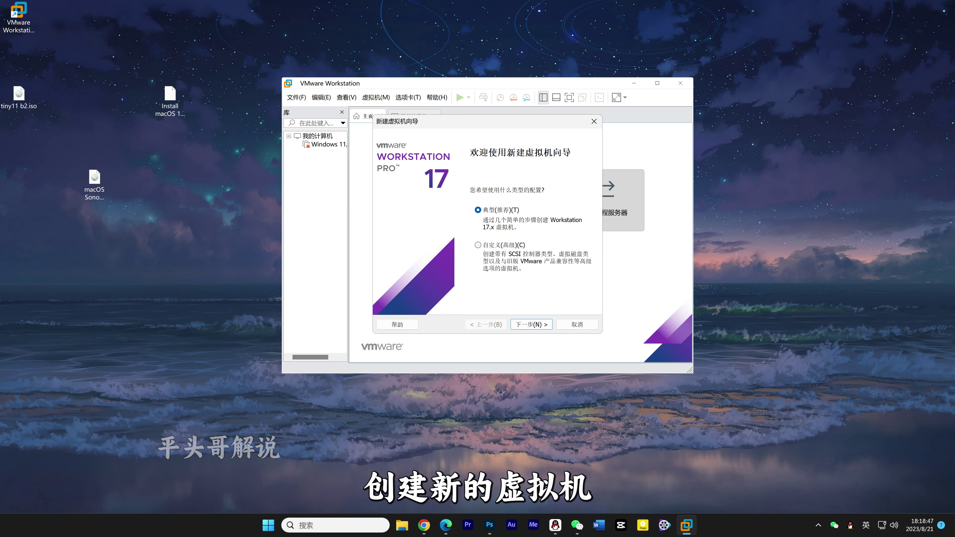
pyautogui.click(523, 324)
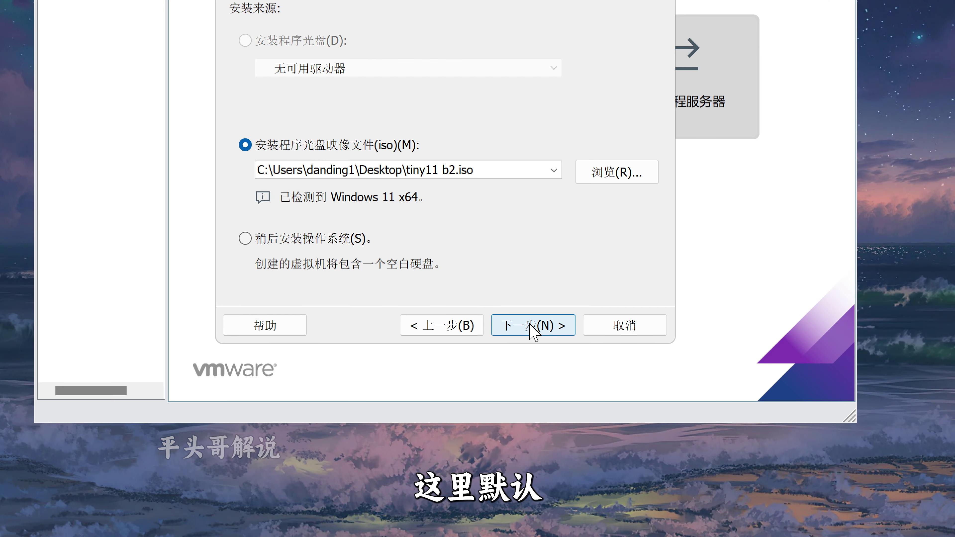
pyautogui.click(387, 280)
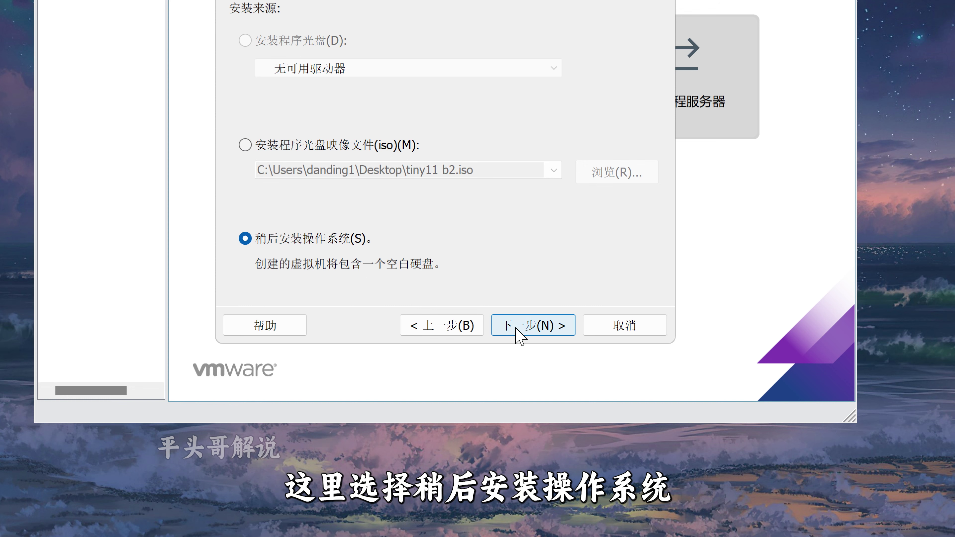
pyautogui.click(517, 327)
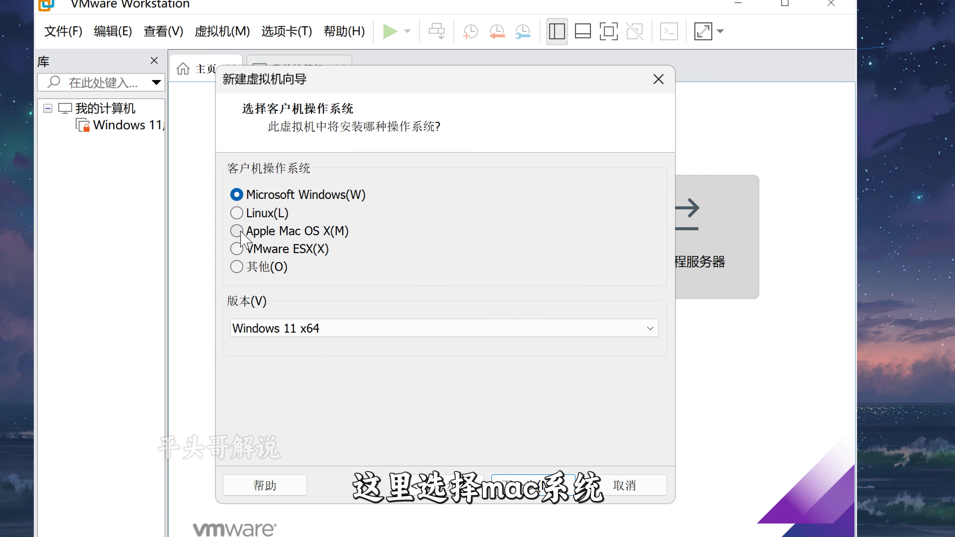
pyautogui.click(237, 231)
pyautogui.click(434, 329)
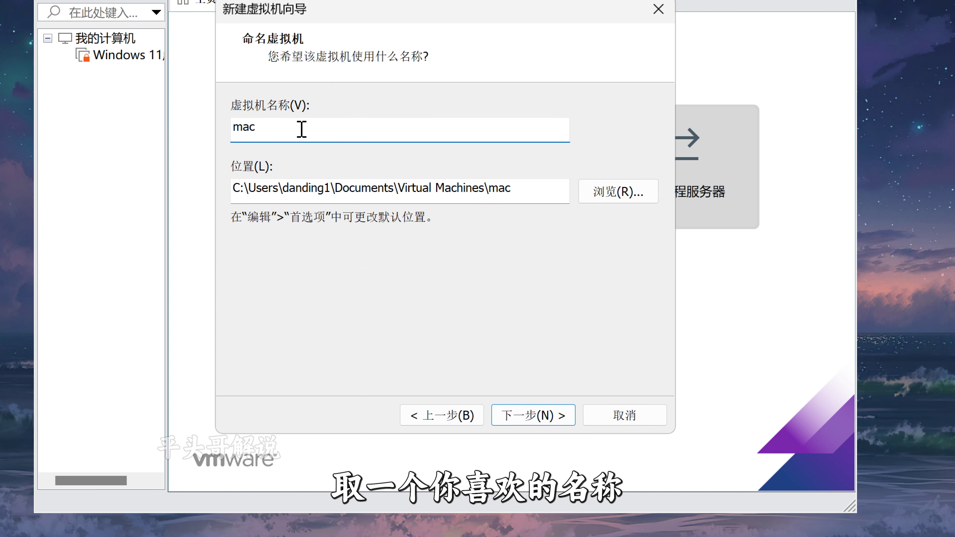
# - Keep the default name, give it a 120 GB single-file disk, and open hardware customization
pyautogui.press('Return')
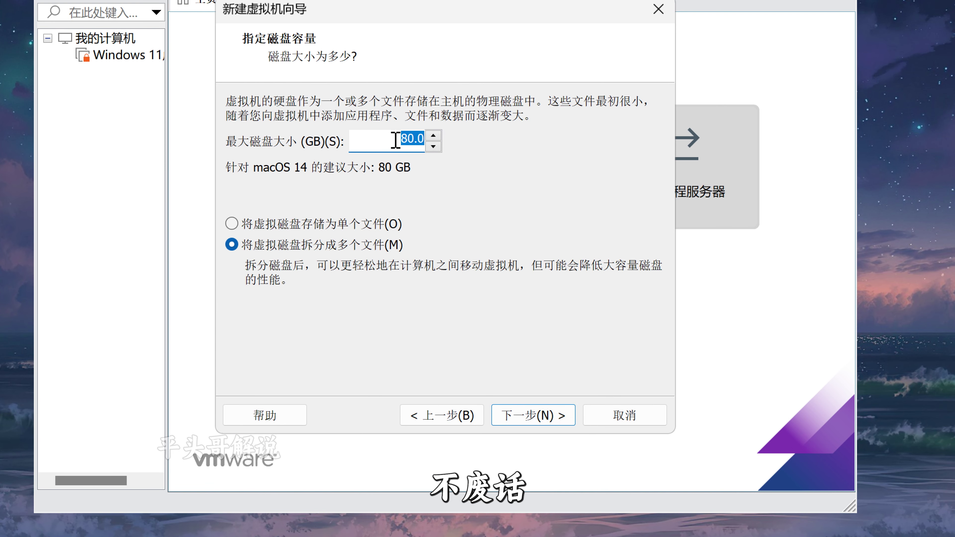
pyautogui.write('120')
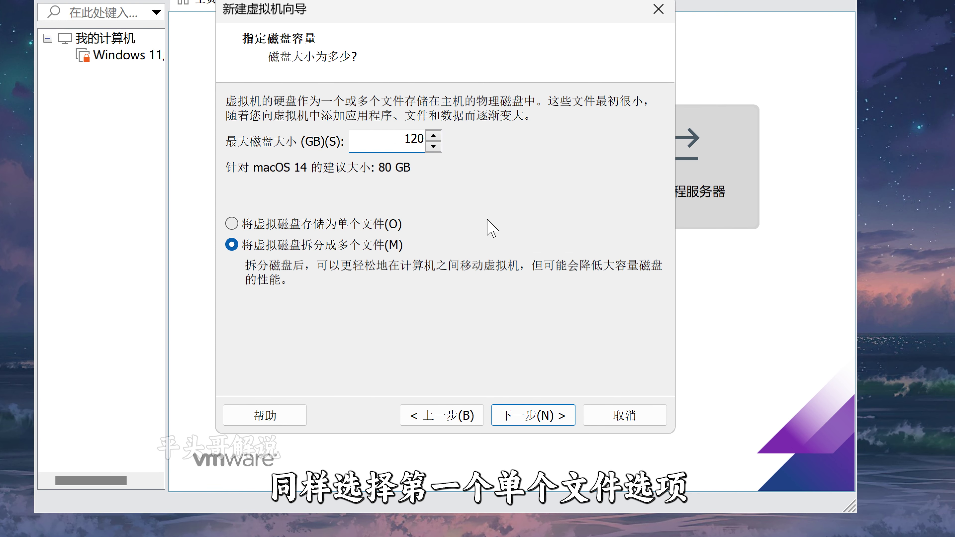
pyautogui.hotkey('alt', 'o')
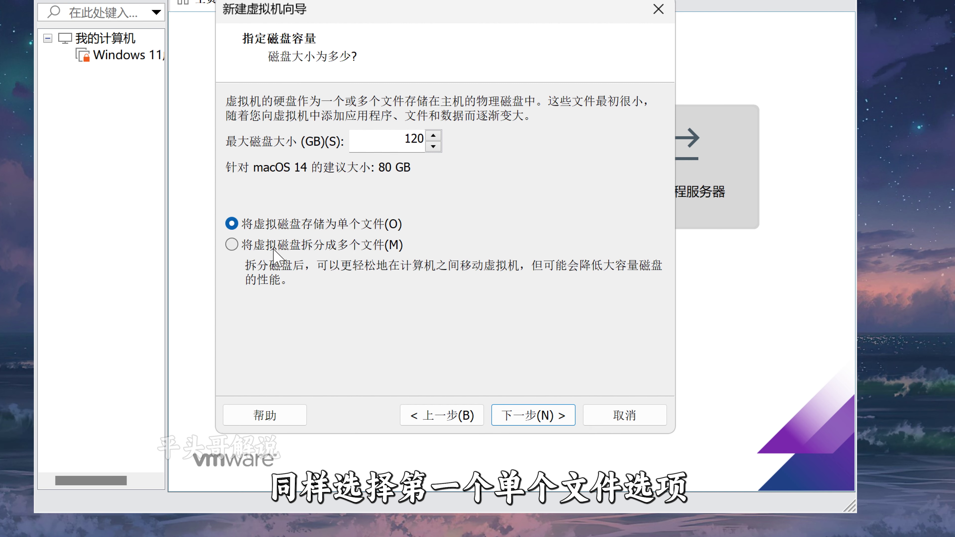
pyautogui.press('Return')
pyautogui.click(356, 326)
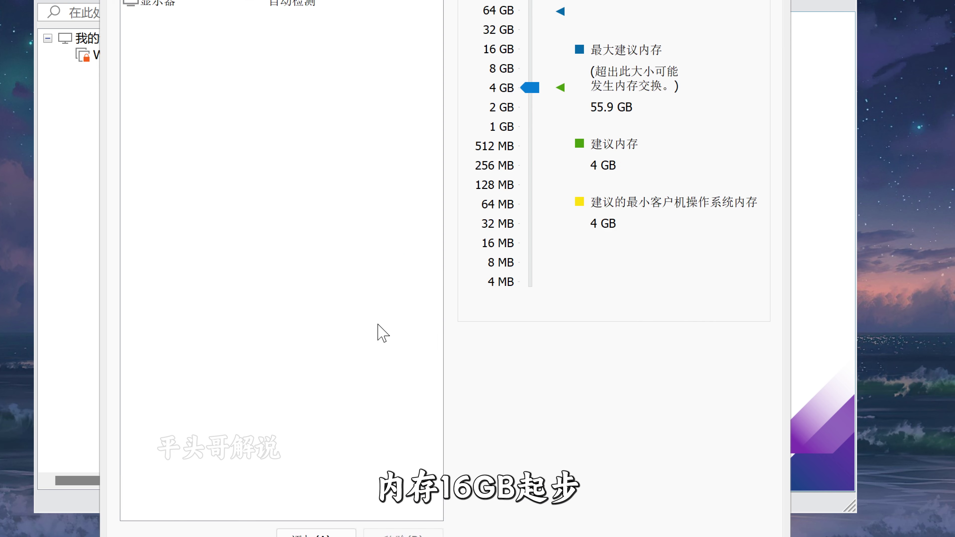
# - Give the mac VM 16 GB of memory and 4 cores per processor
pyautogui.moveTo(530, 252); pyautogui.dragTo(532, 214)
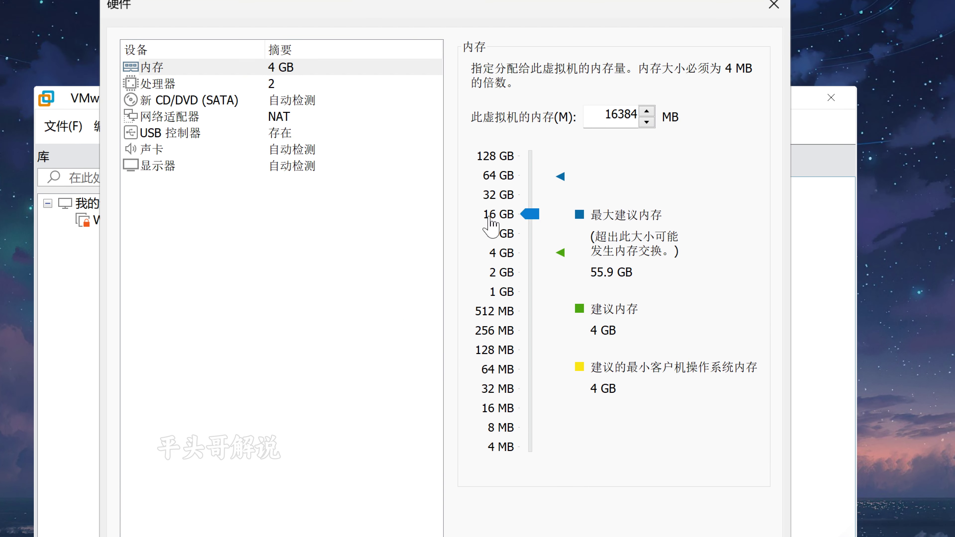
pyautogui.click(157, 84)
pyautogui.click(701, 100)
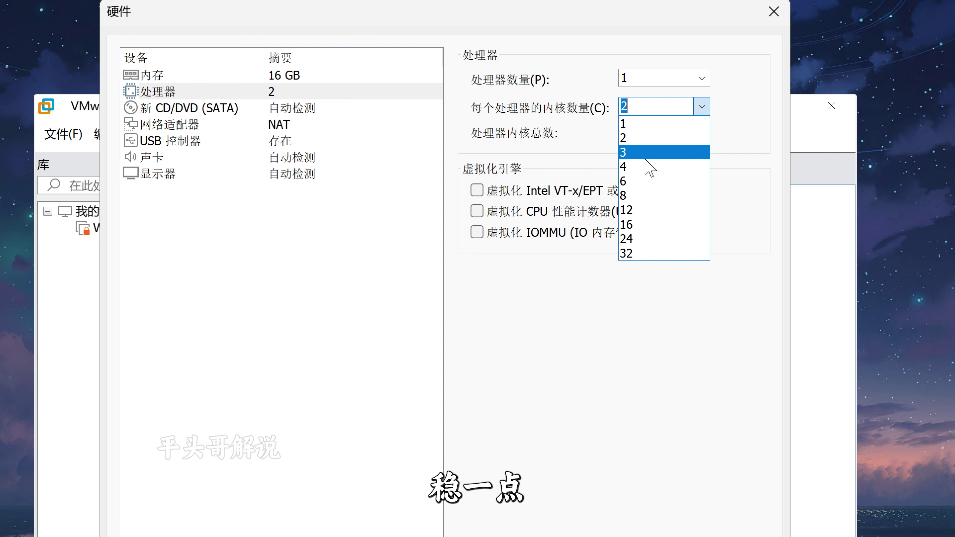
pyautogui.click(639, 166)
# - Attach the macOS Sonoma ISO to the CD/DVD drive and finish creating the VM
pyautogui.click(188, 109)
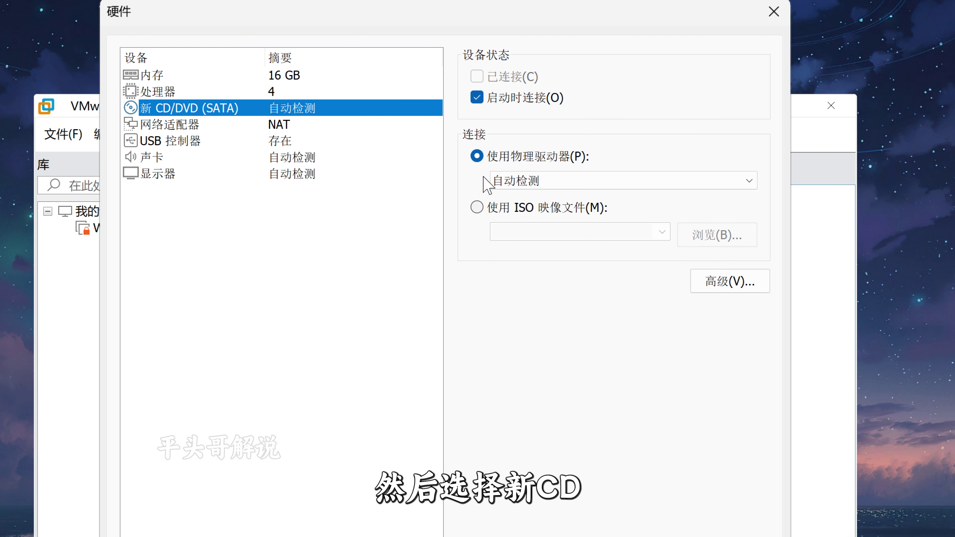
pyautogui.click(476, 211)
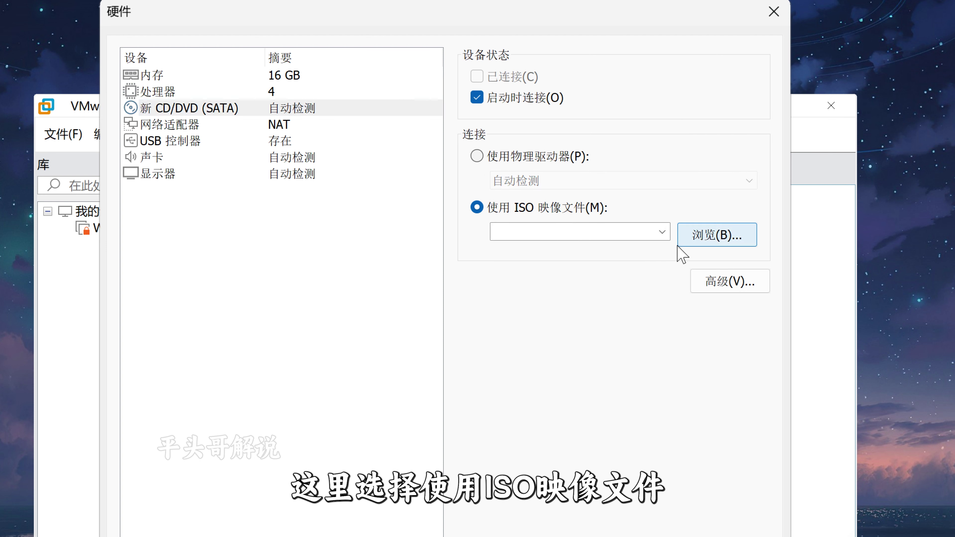
pyautogui.click(713, 240)
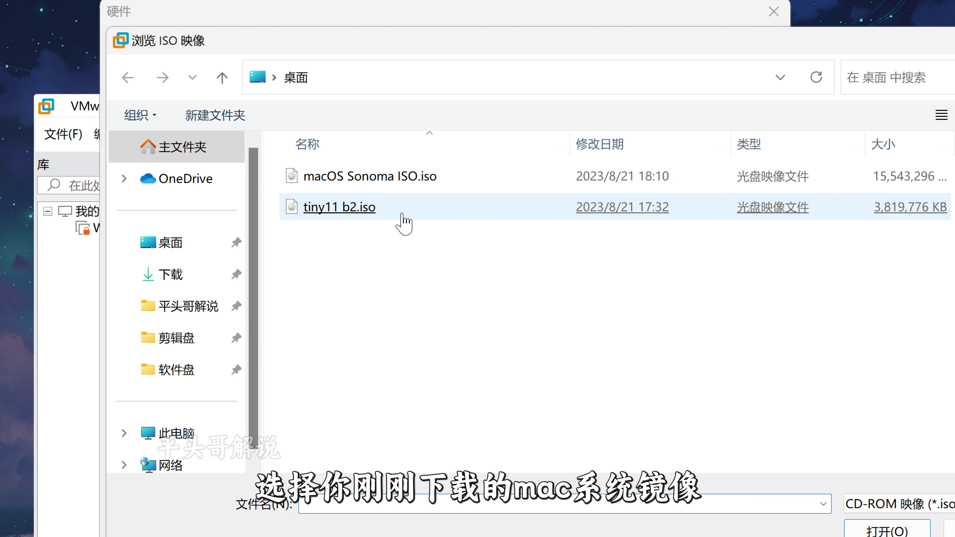
pyautogui.doubleClick(355, 176)
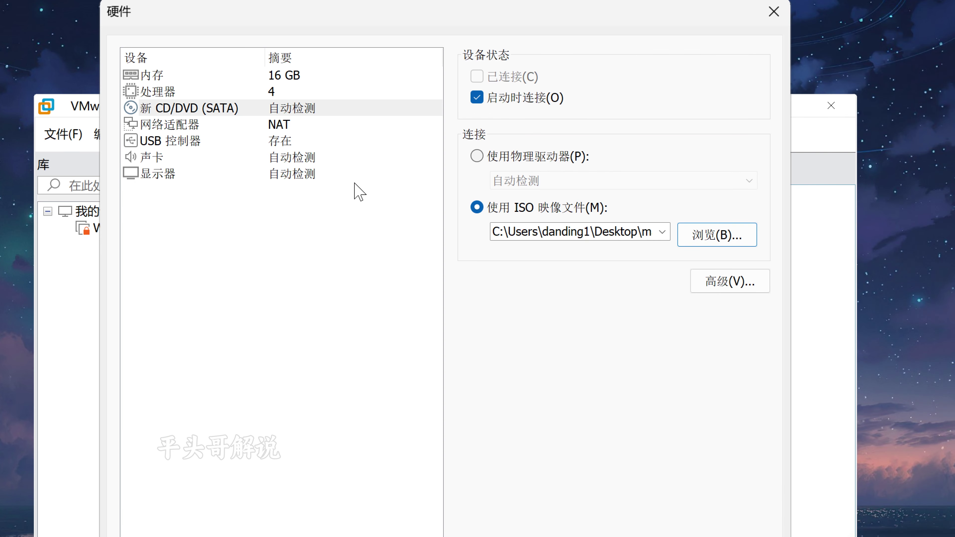
pyautogui.click(352, 117)
pyautogui.click(593, 410)
pyautogui.click(541, 405)
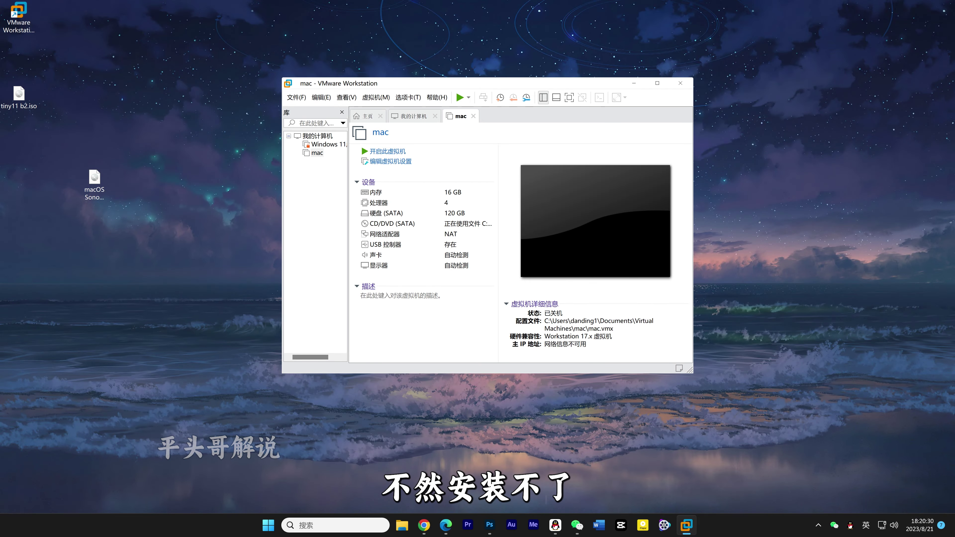
# - In File Explorer, go to Documents > Virtual Machines > mac
pyautogui.press('super+e')
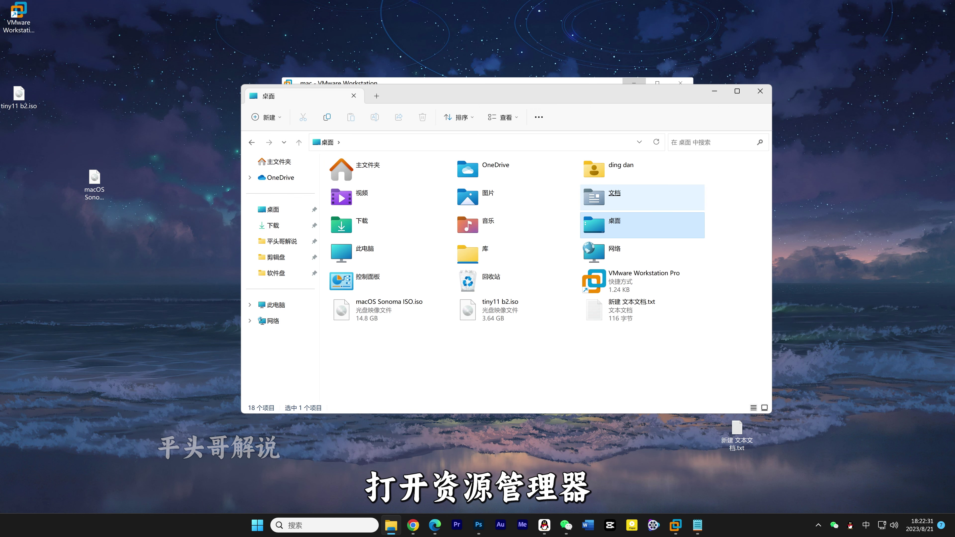
pyautogui.doubleClick(614, 196)
pyautogui.click(384, 225)
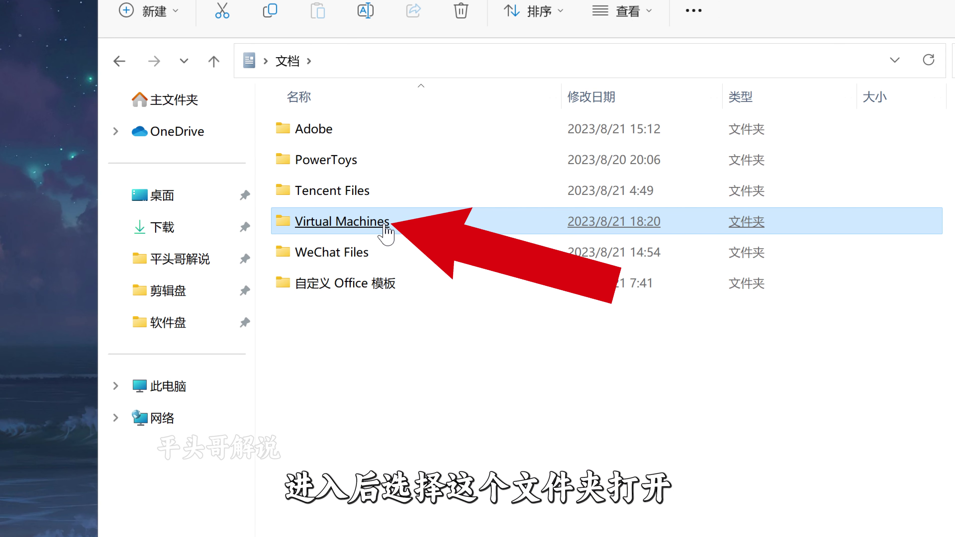
pyautogui.doubleClick(384, 224)
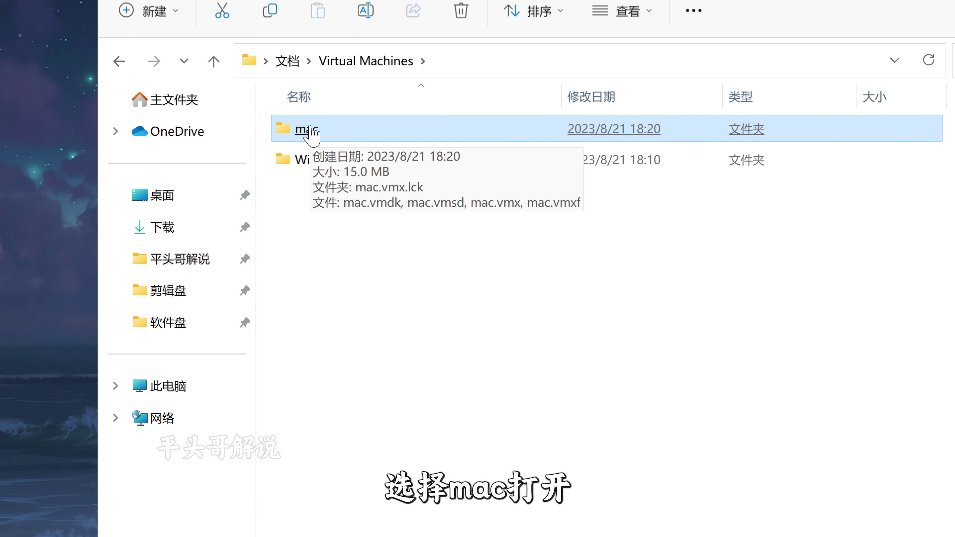
pyautogui.doubleClick(309, 131)
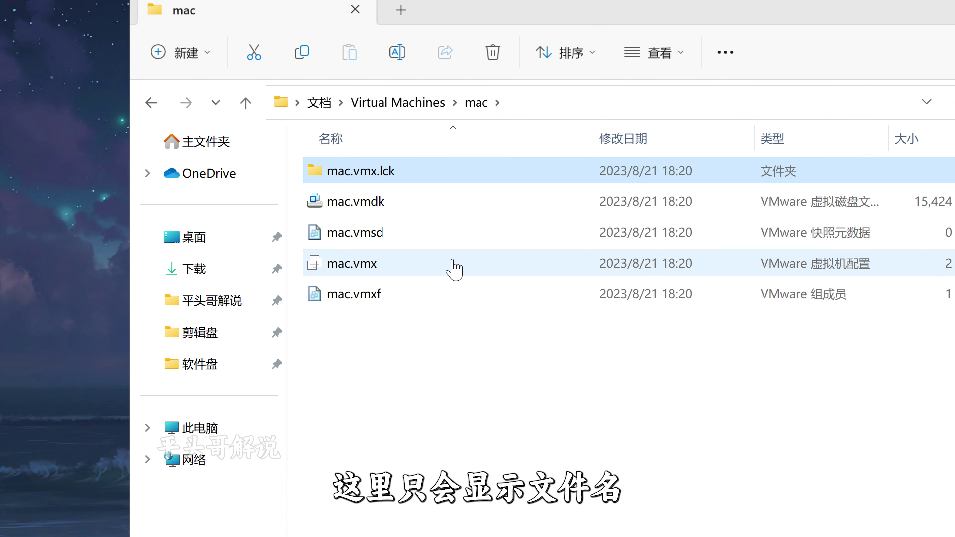
# - Turn on file name extensions, then choose another app to open mac.vmx
pyautogui.moveTo(454, 265)
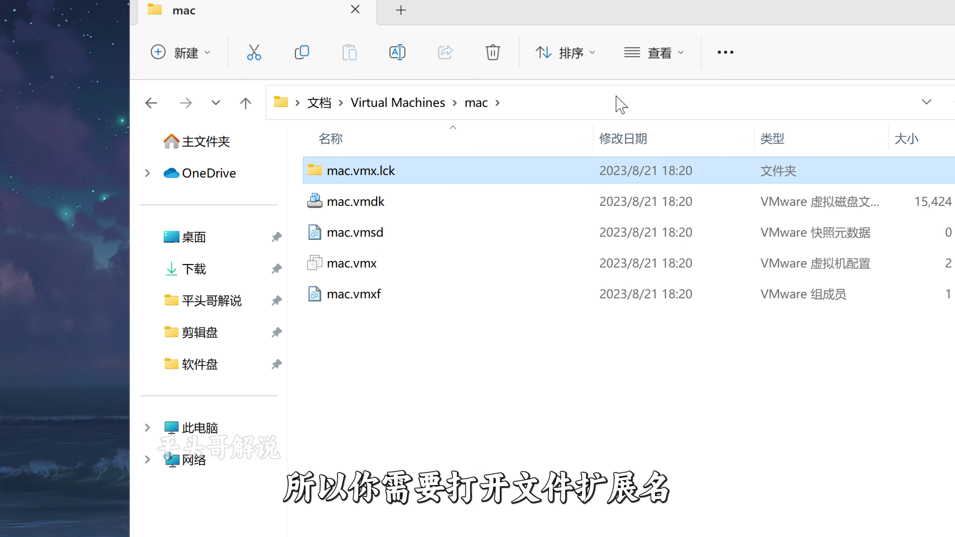
pyautogui.click(679, 54)
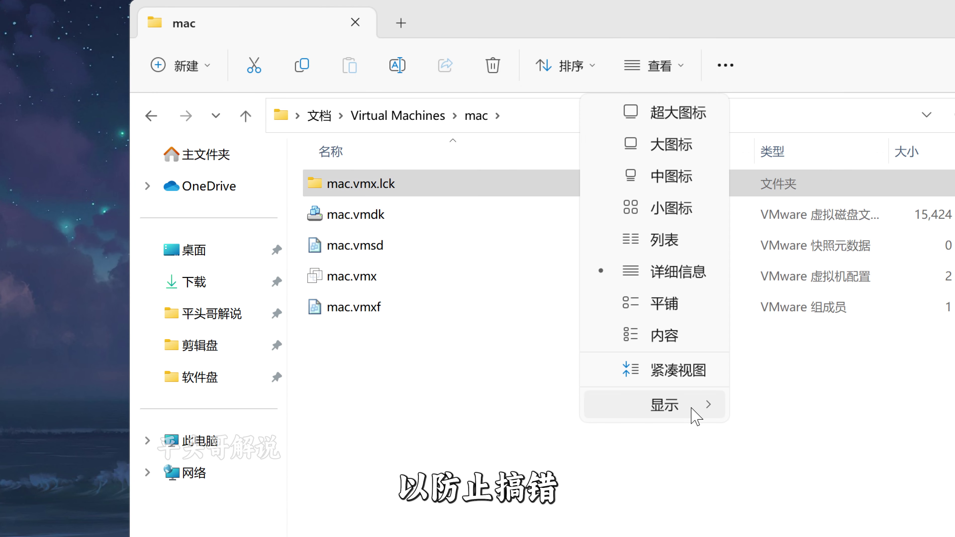
pyautogui.moveTo(694, 407)
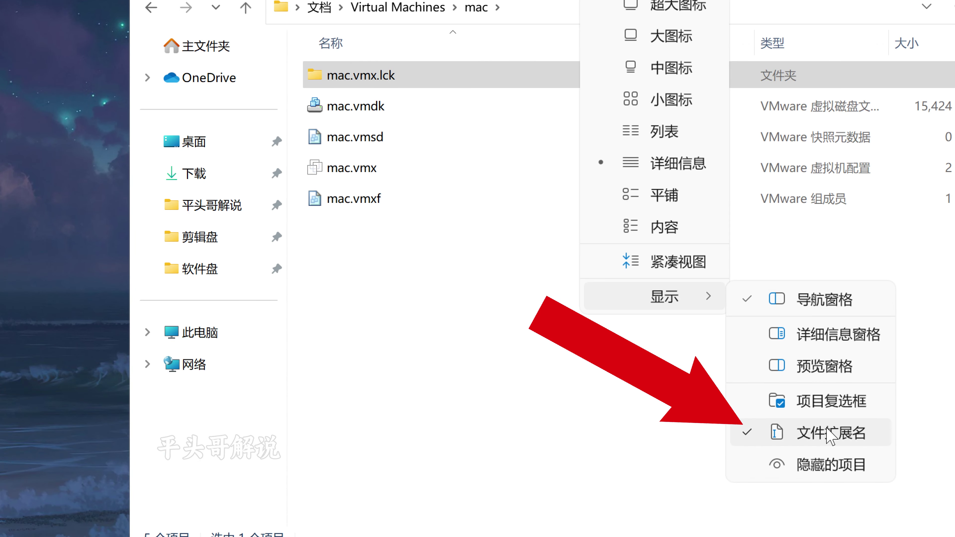
pyautogui.click(357, 168)
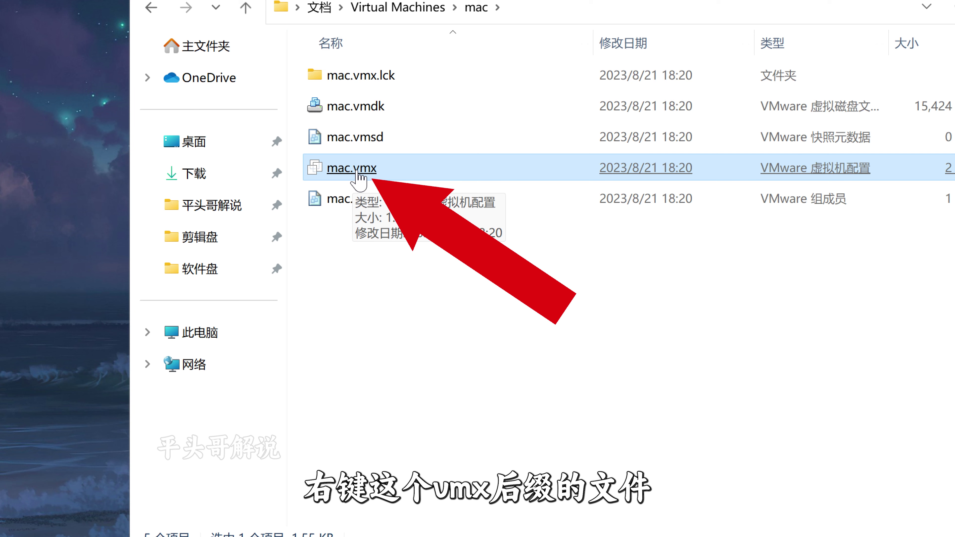
pyautogui.rightClick(360, 172)
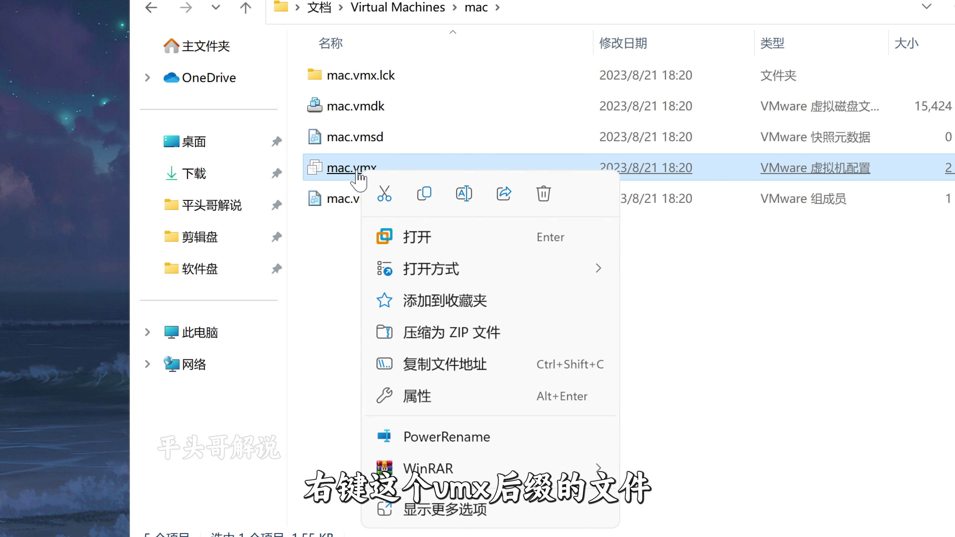
pyautogui.moveTo(541, 272)
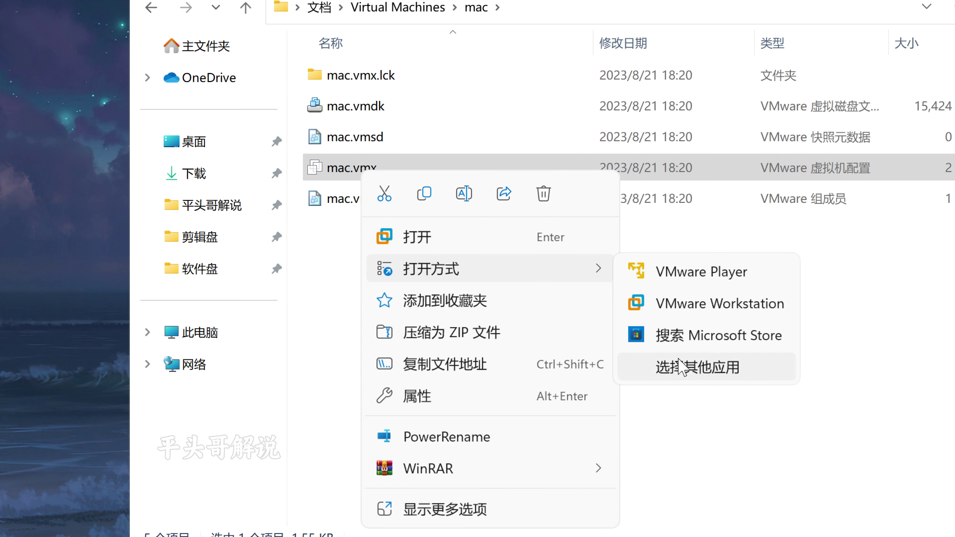
pyautogui.click(665, 367)
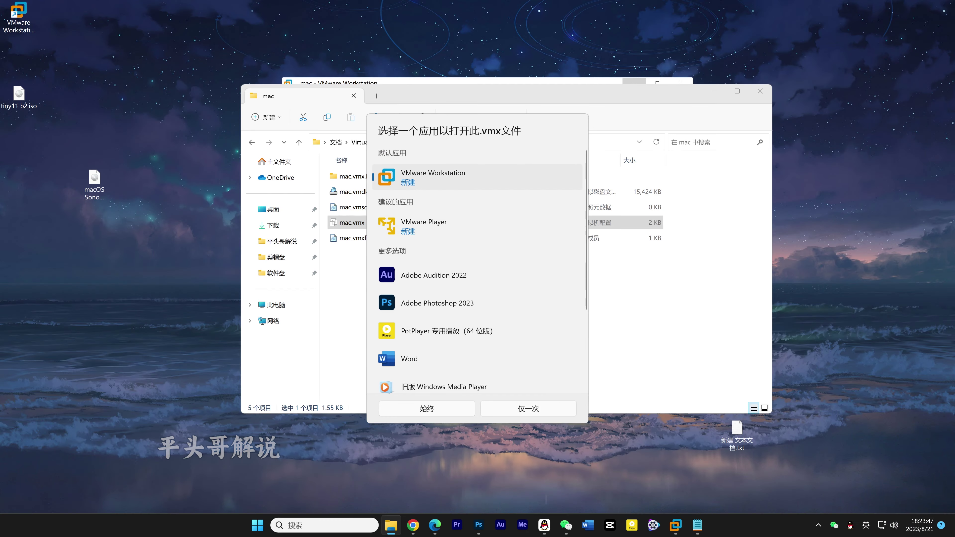
pyautogui.scroll(-5, 477, 301)
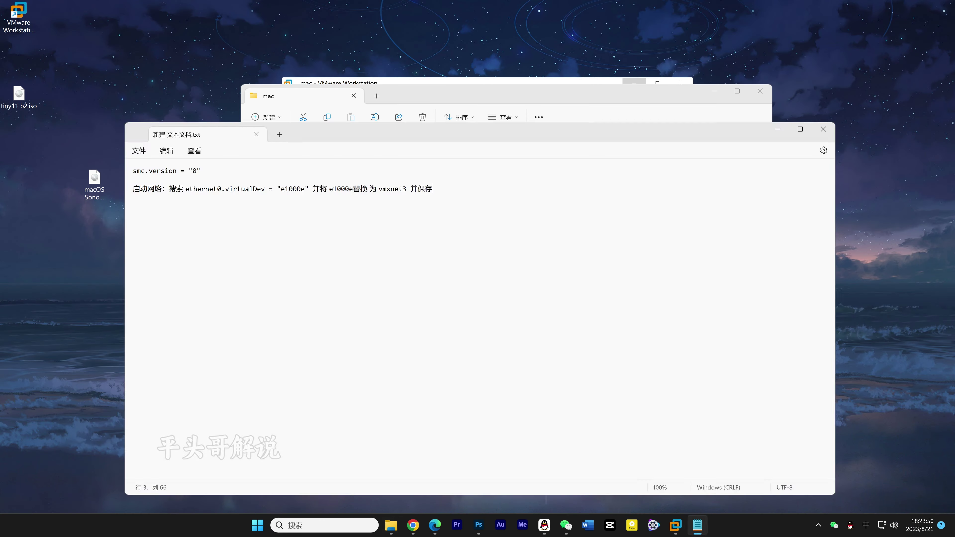
# - Append smc.version = "0" to mac.vmx and change ethernet0.virtualDev from e1000e to vmxnet3
pyautogui.moveTo(283, 122); pyautogui.dragTo(330, 122)
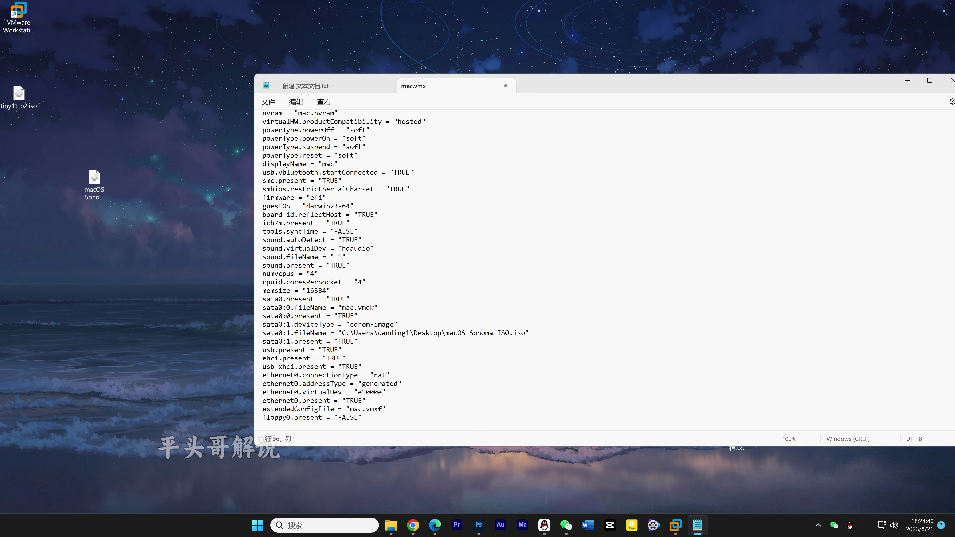
pyautogui.write('smc.version = "0"')
pyautogui.moveTo(315, 140); pyautogui.dragTo(355, 140)
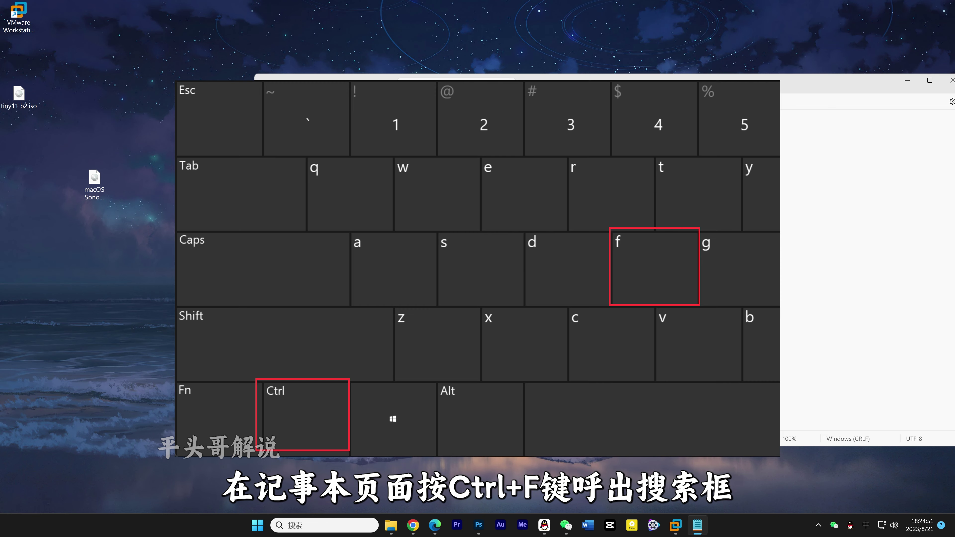
pyautogui.hotkey('ctrl', 'f')
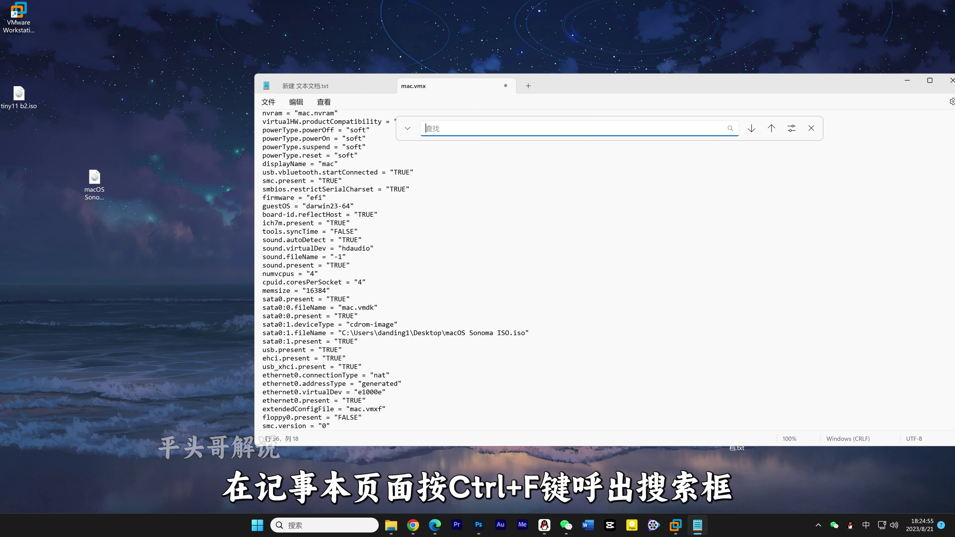
pyautogui.write('ethernet0.virtualDev = "e1000e"')
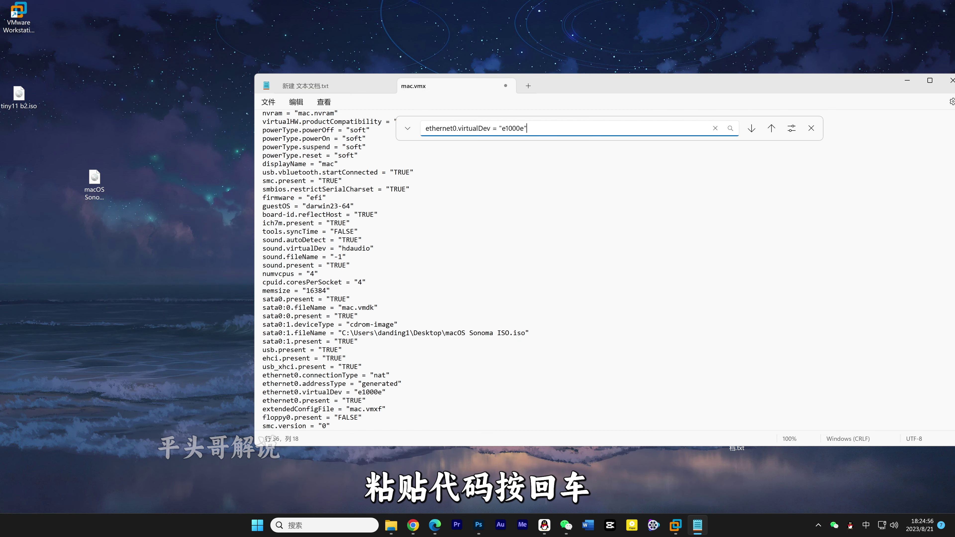
pyautogui.press('Return')
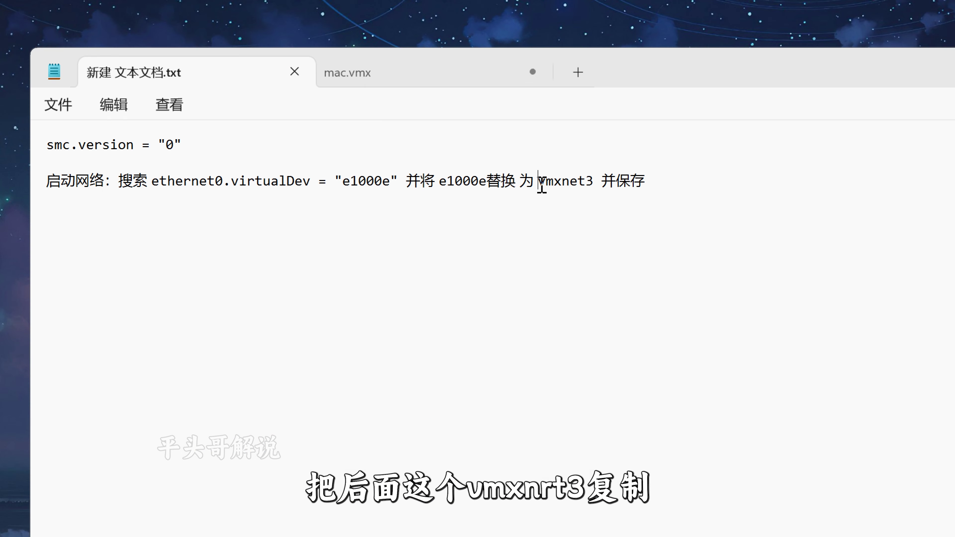
pyautogui.moveTo(540, 185); pyautogui.dragTo(593, 186)
pyautogui.hotkey('ctrl', 'c')
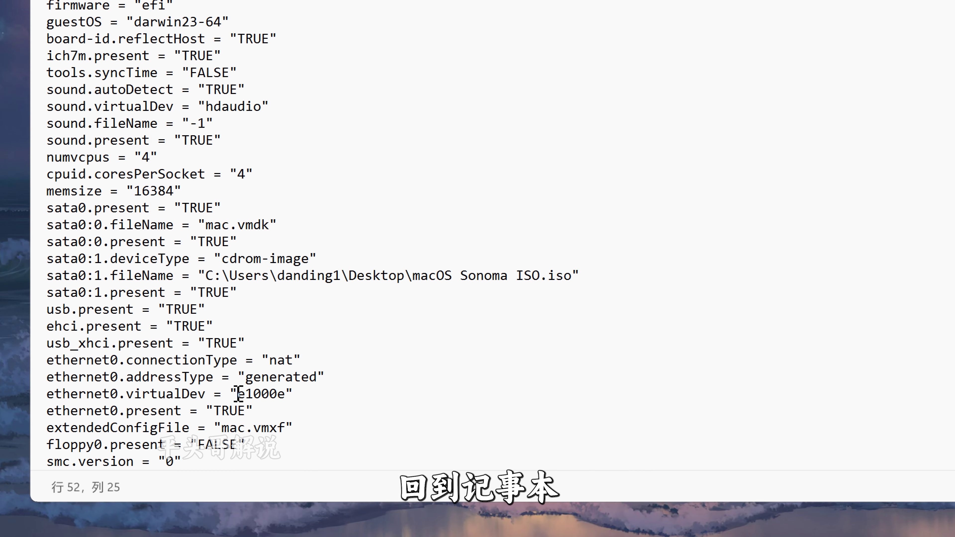
pyautogui.moveTo(237, 393); pyautogui.dragTo(284, 397)
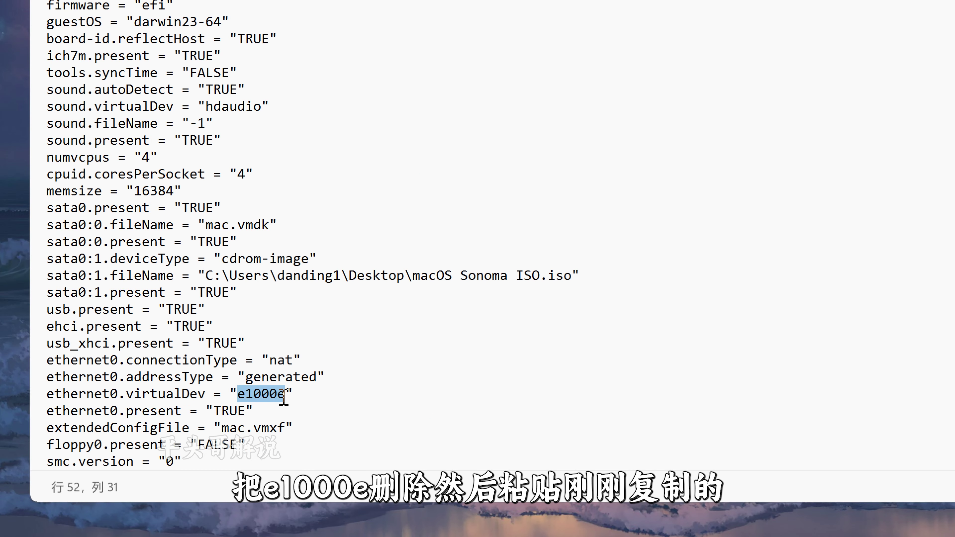
pyautogui.hotkey('ctrl', 'v')
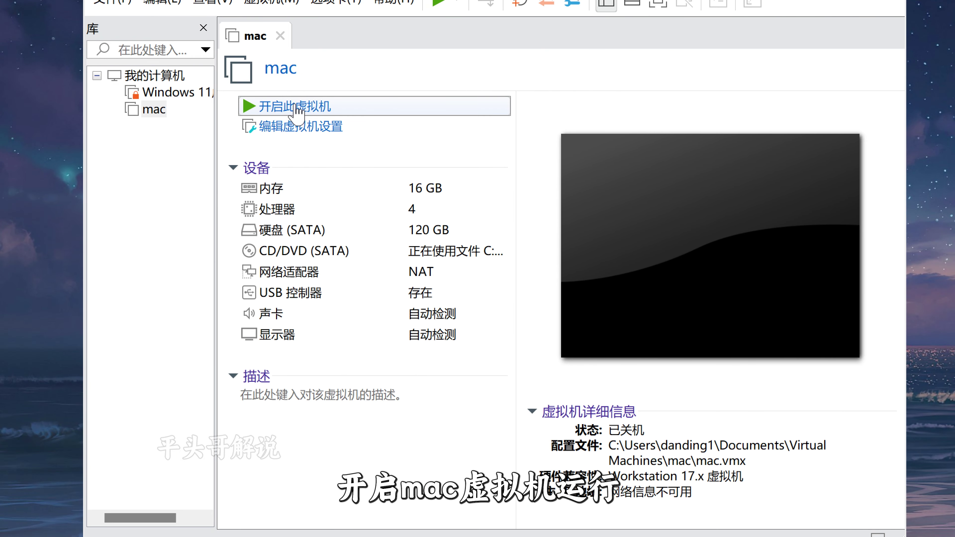
# - Power on the mac VM, choose 简体中文 as the language, and select 磁盘工具 in recovery
pyautogui.click(297, 107)
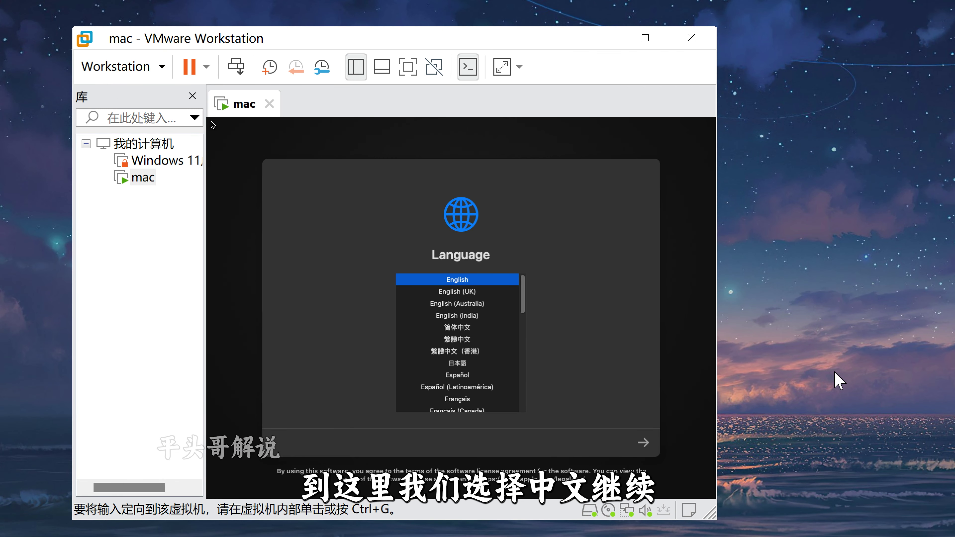
pyautogui.click(457, 339)
pyautogui.click(456, 327)
pyautogui.click(642, 442)
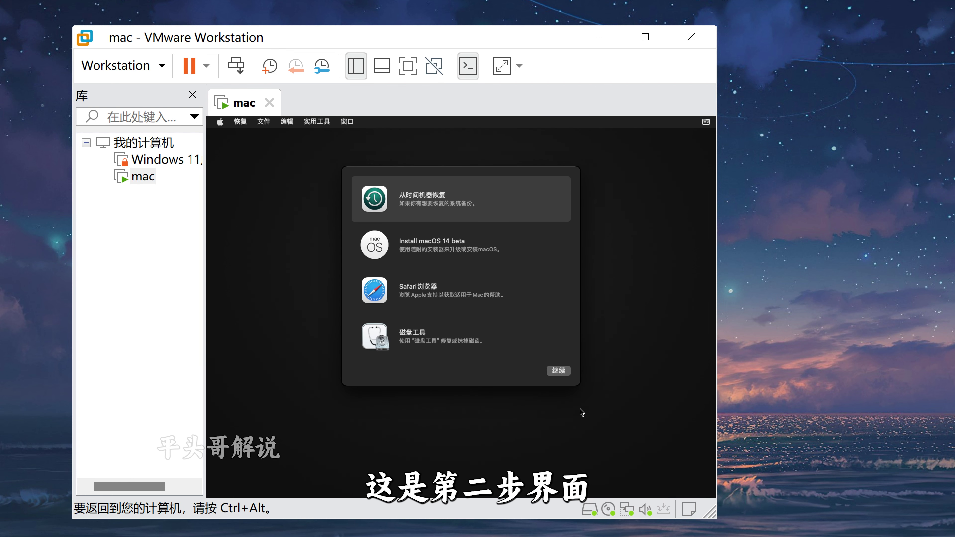
pyautogui.click(413, 333)
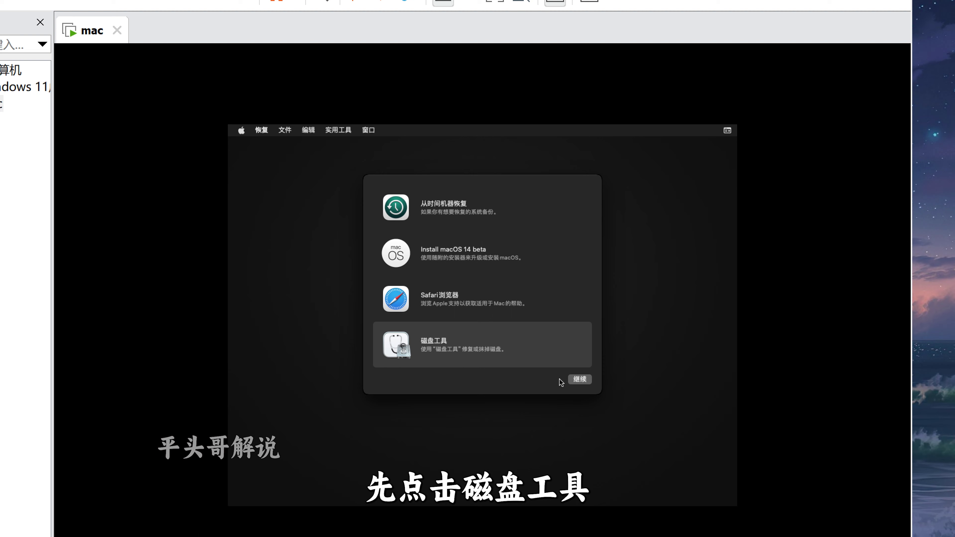
# - Erase the VMware Virtual SATA hard disk under the name 'mac', then close Disk Utility
pyautogui.click(587, 381)
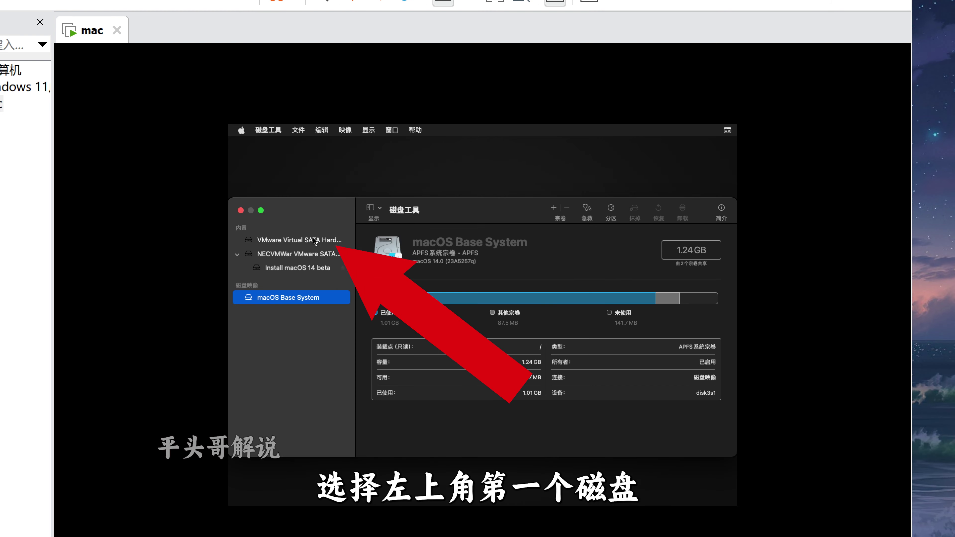
pyautogui.click(314, 240)
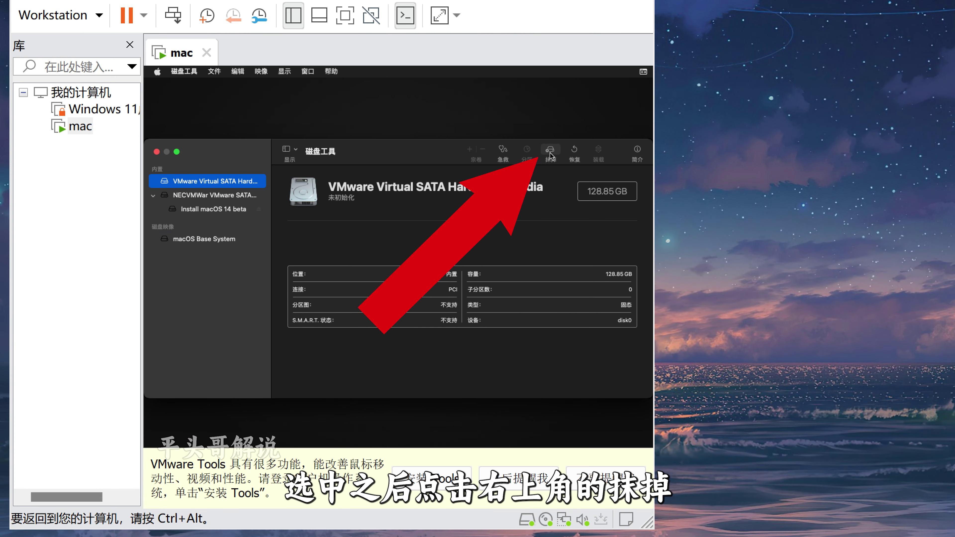
pyautogui.click(550, 152)
pyautogui.write('mac')
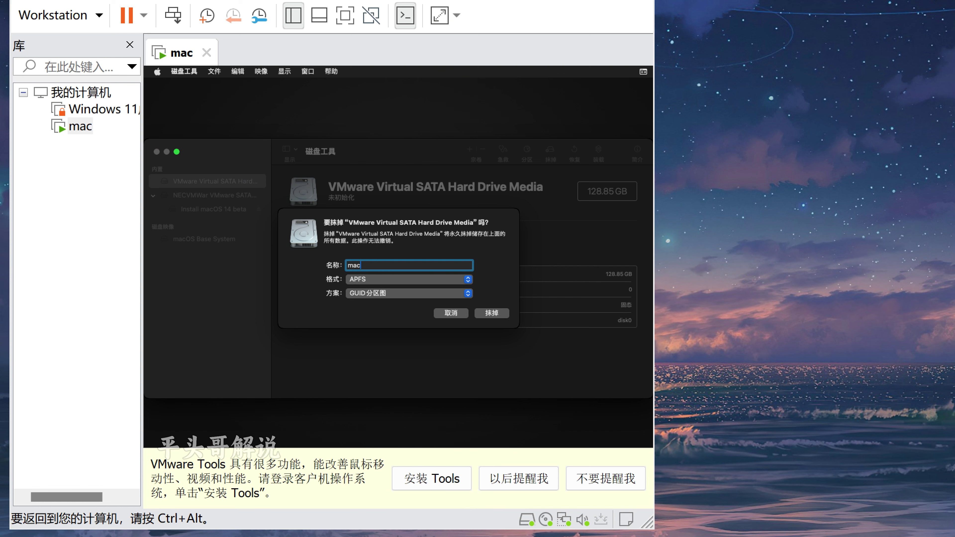
pyautogui.click(491, 313)
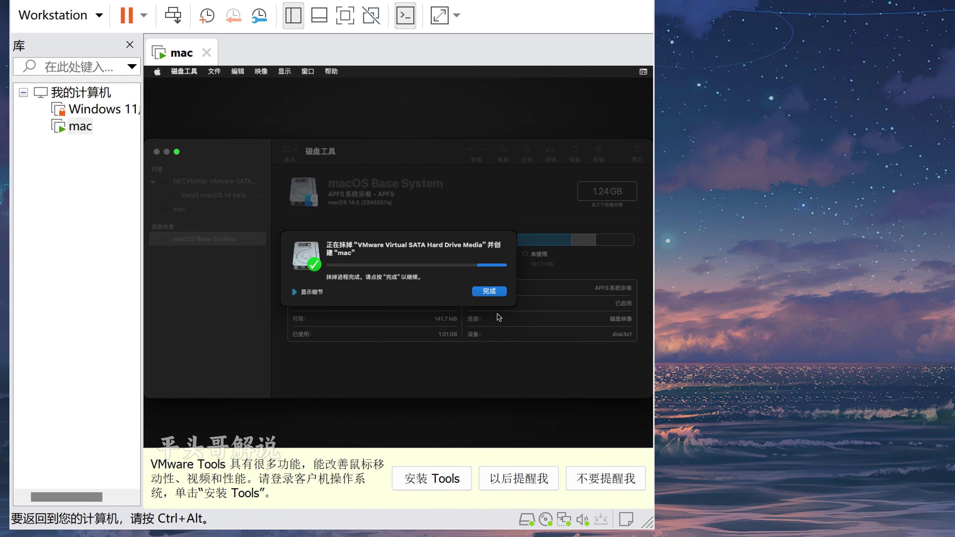
pyautogui.click(493, 292)
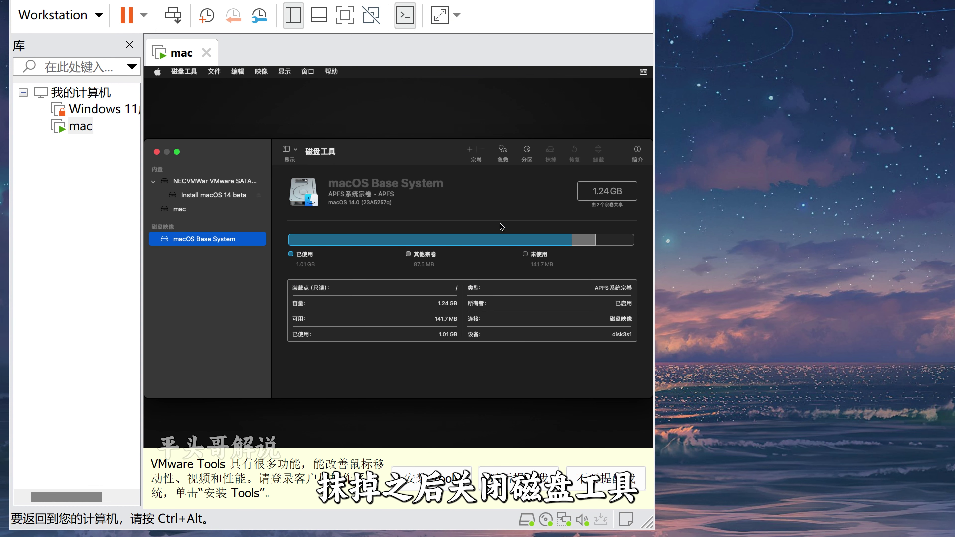
pyautogui.click(157, 152)
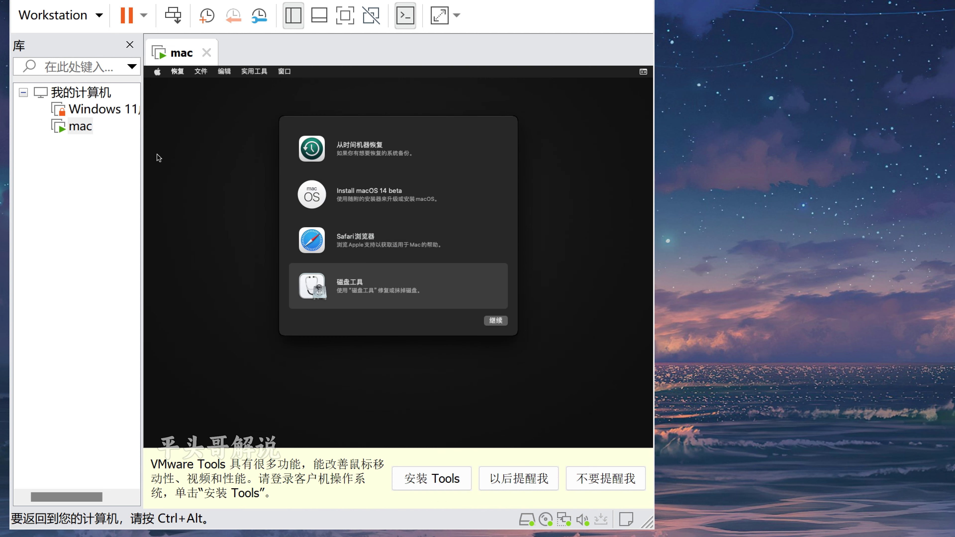
# - Run Install macOS 14 beta, agree to the license, and install onto the 'mac' disk
pyautogui.doubleClick(408, 203)
pyautogui.click(399, 388)
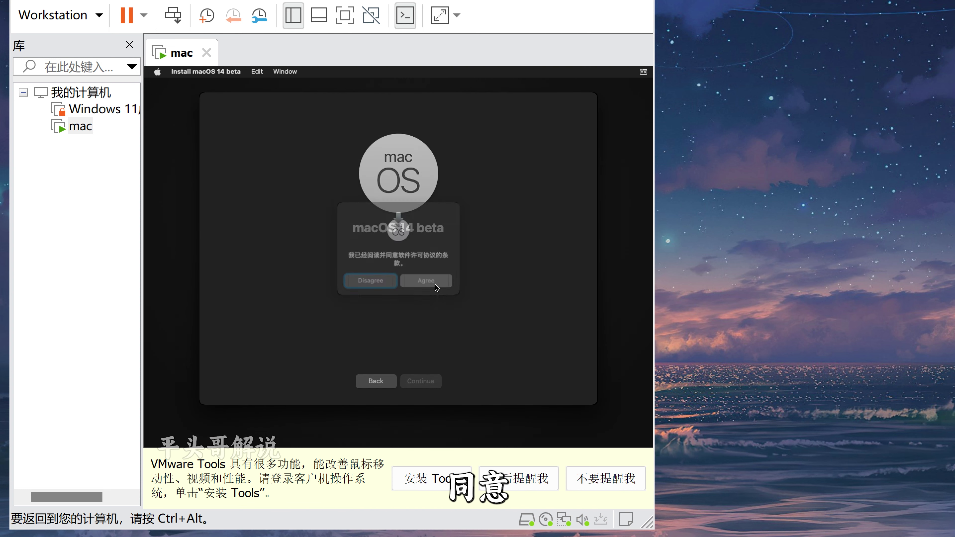
pyautogui.click(433, 279)
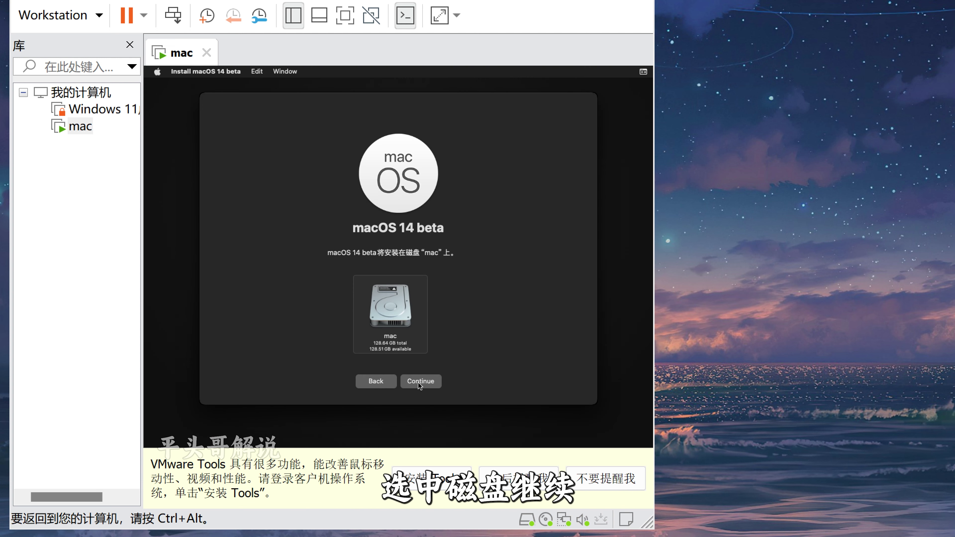
pyautogui.click(420, 382)
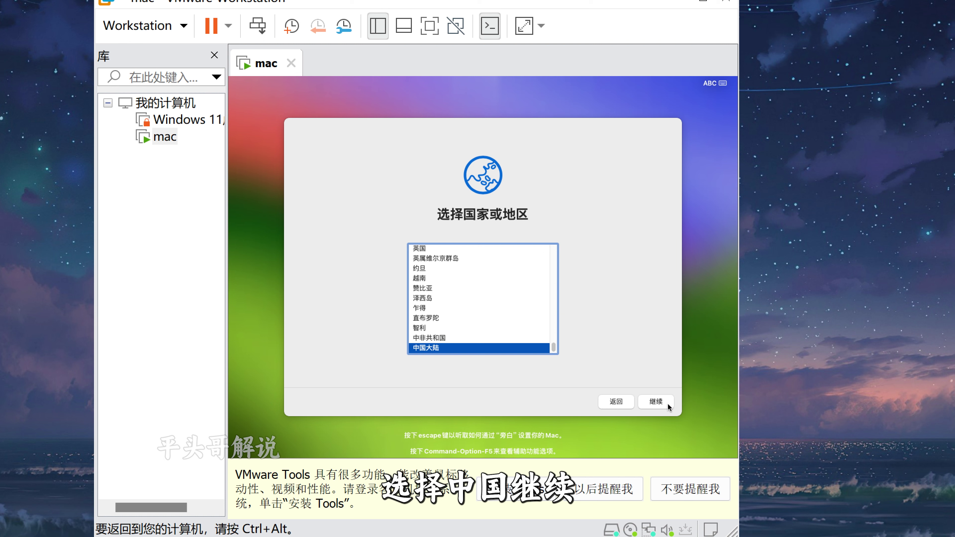
# - Choose China as the region, accept language settings and terms, and create the user account with a password
pyautogui.click(662, 402)
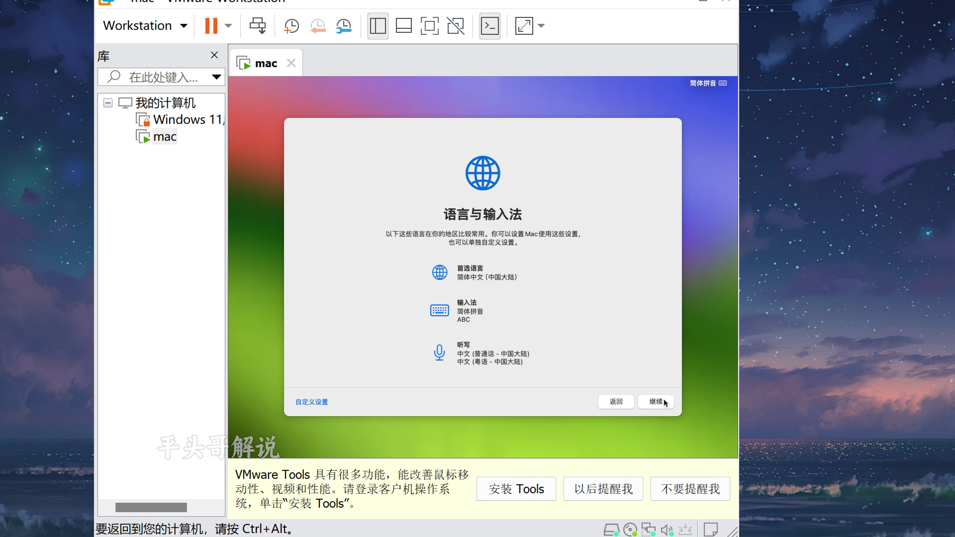
pyautogui.click(662, 401)
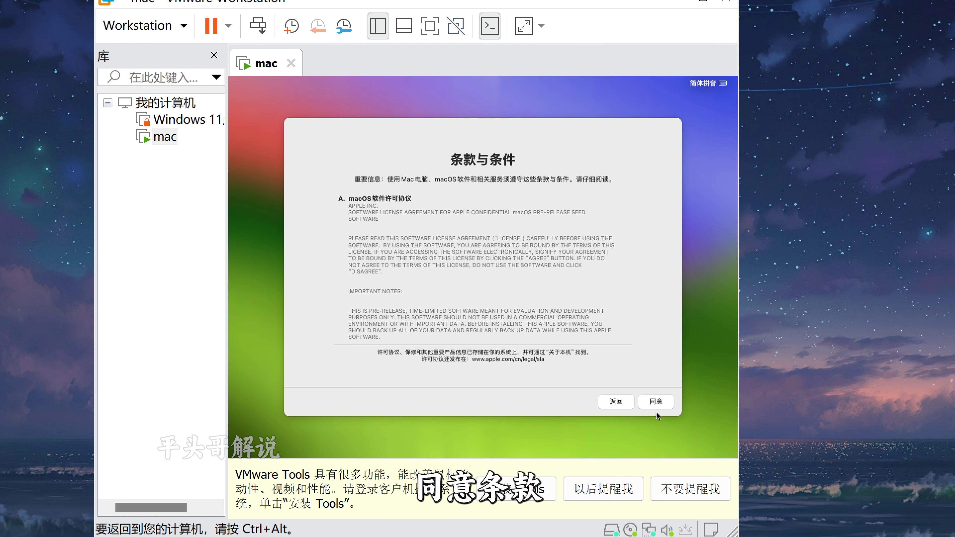
pyautogui.click(655, 401)
pyautogui.write('dan')
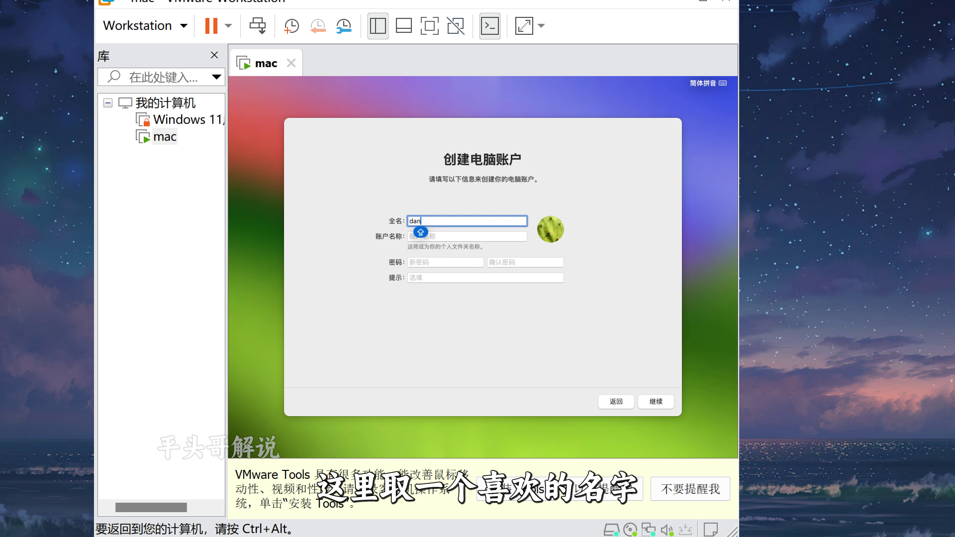
pyautogui.write('ding')
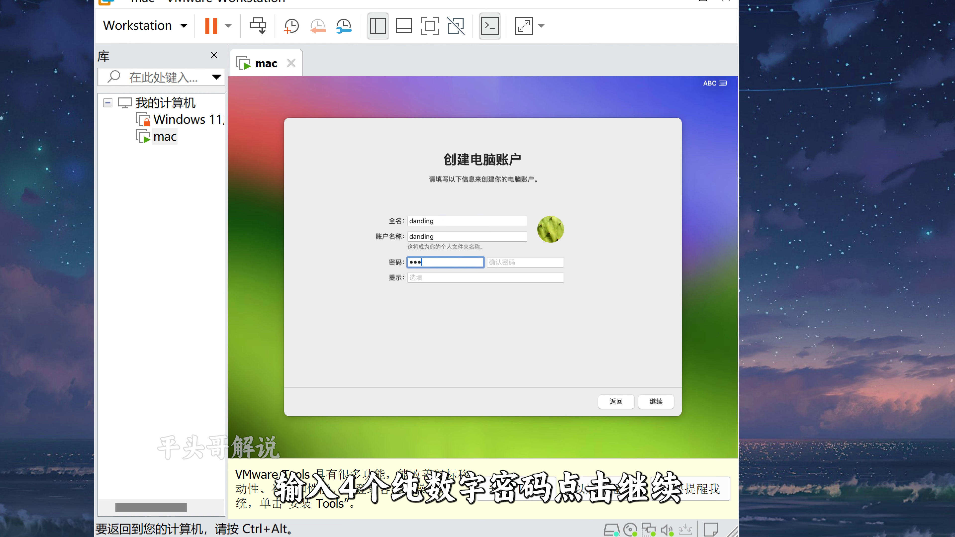
pyautogui.write('1')
pyautogui.press('Tab')
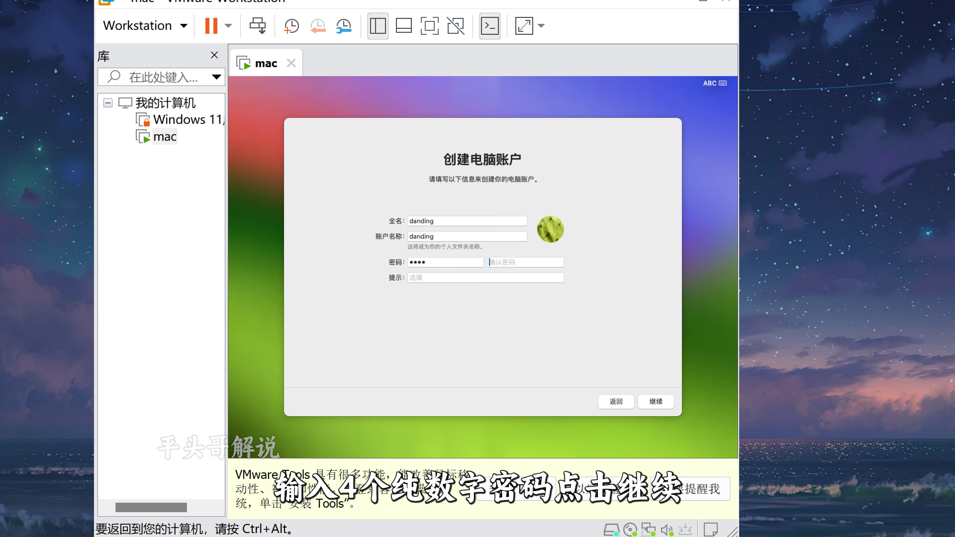
pyautogui.write('1111')
pyautogui.click(656, 401)
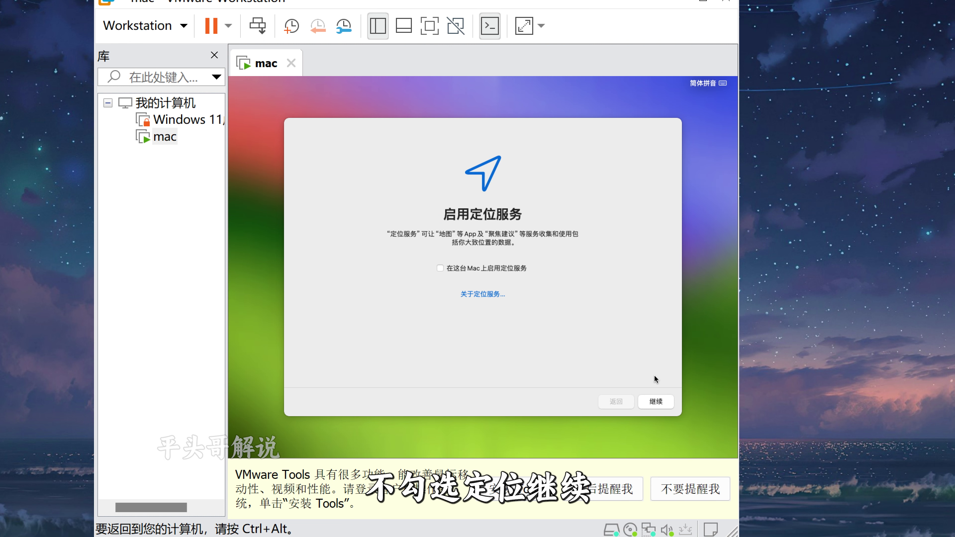
# - Skip location services, set the time zone near 广州, skip analytics, defer Screen Time, and accept appearance
pyautogui.click(655, 402)
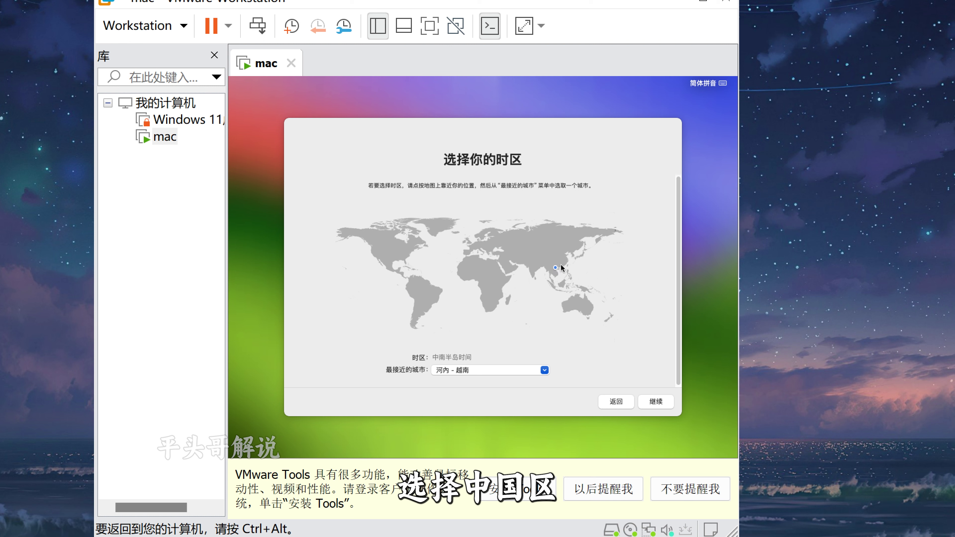
pyautogui.click(559, 265)
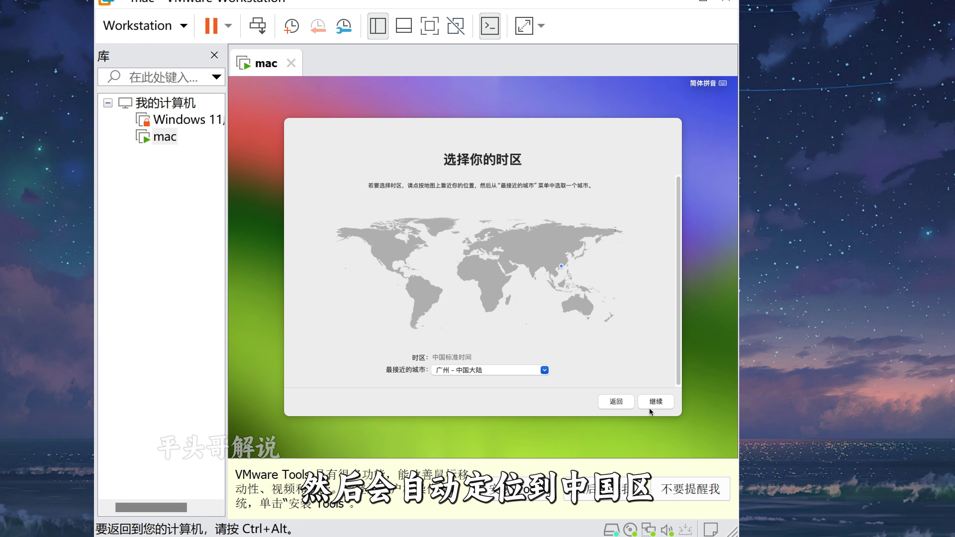
pyautogui.click(655, 402)
pyautogui.click(655, 402)
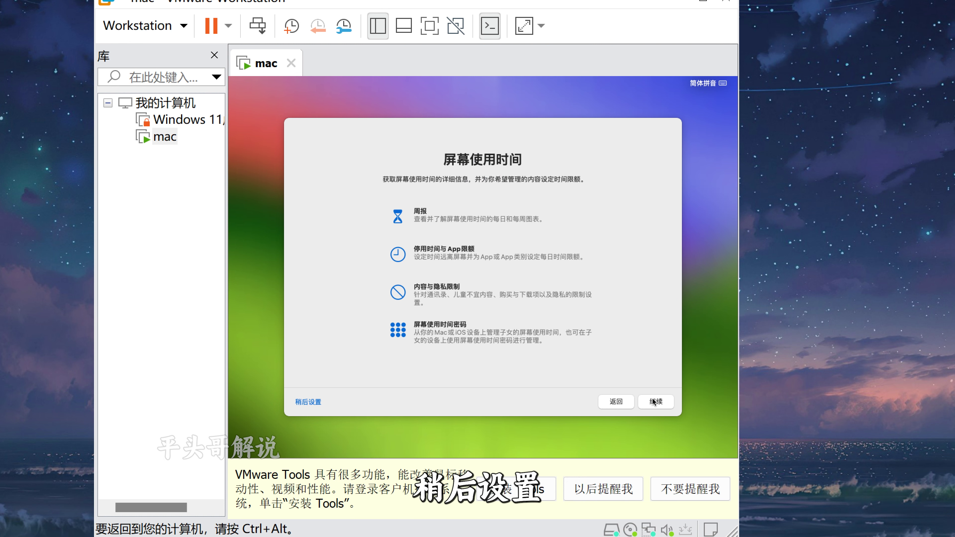
pyautogui.click(292, 402)
pyautogui.click(656, 406)
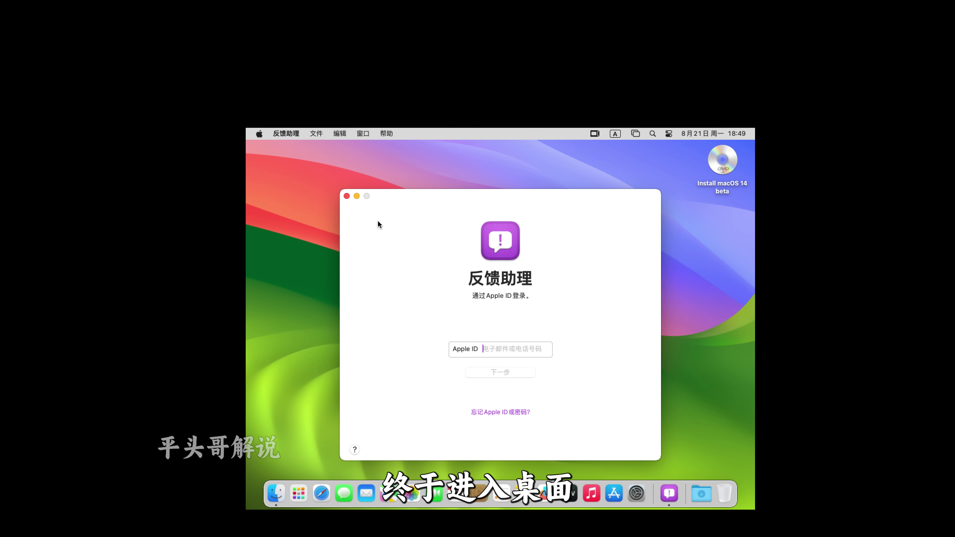
# - Close the Feedback Assistant window and dismiss the VMware Tools download error
pyautogui.click(346, 195)
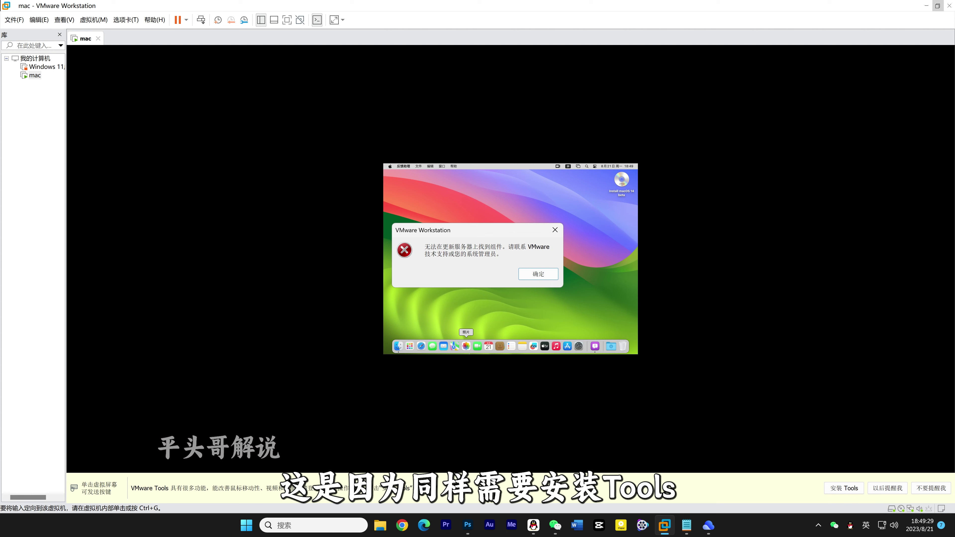
pyautogui.click(538, 274)
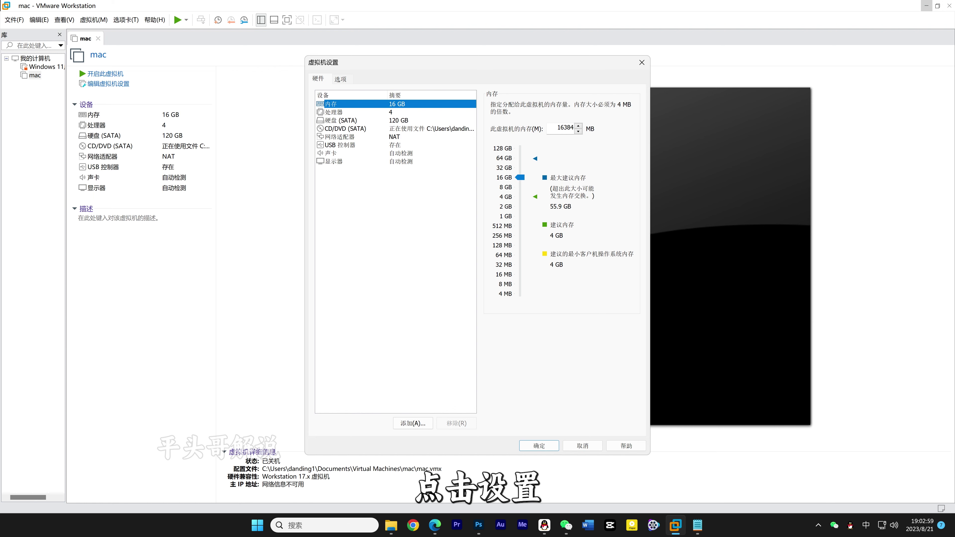
# - Load darwin.iso into the CD/DVD (SATA) drive and select the VMware Tools disc on the desktop
pyautogui.click(362, 129)
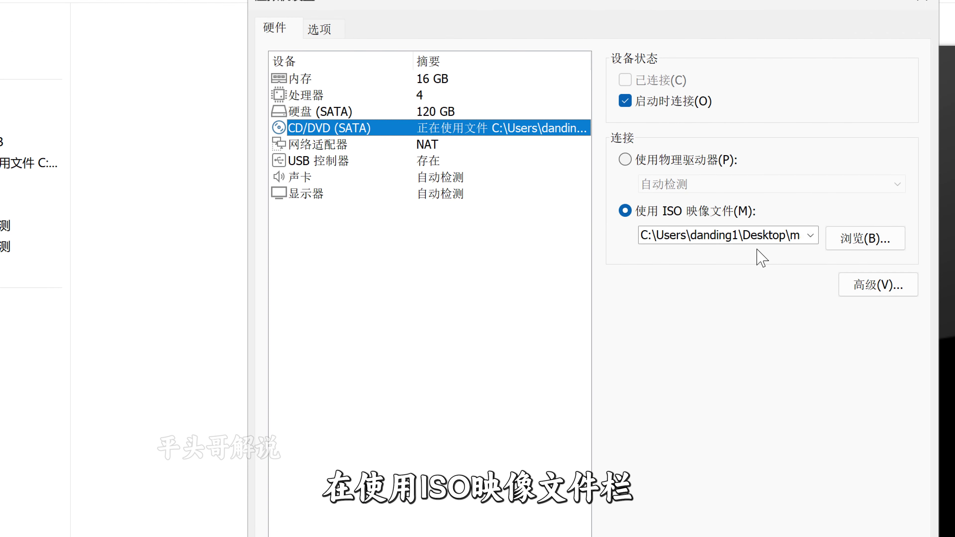
pyautogui.click(862, 238)
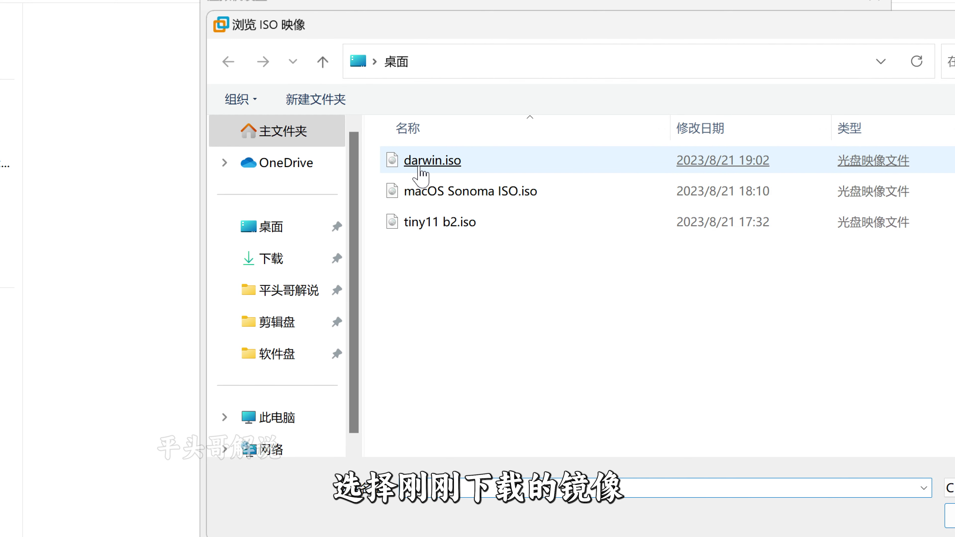
pyautogui.doubleClick(420, 169)
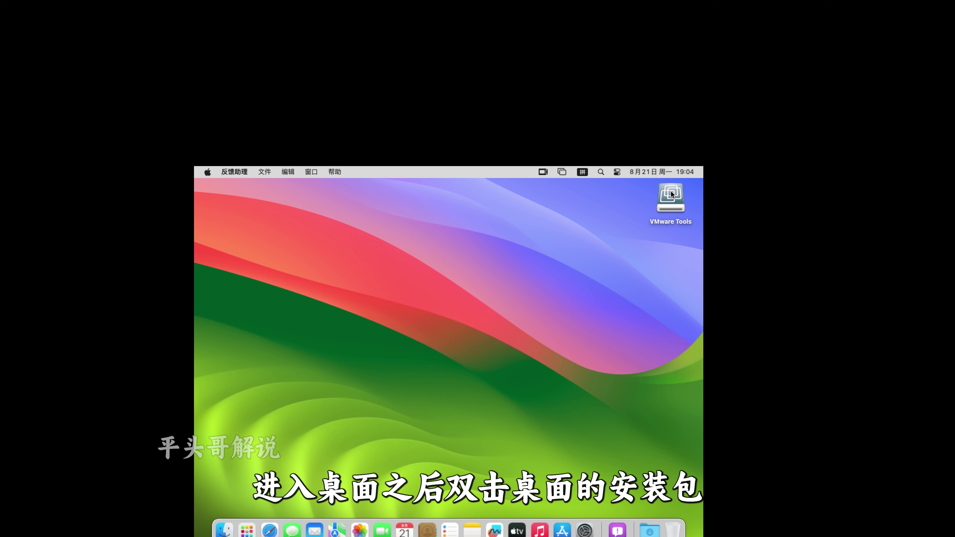
pyautogui.click(672, 195)
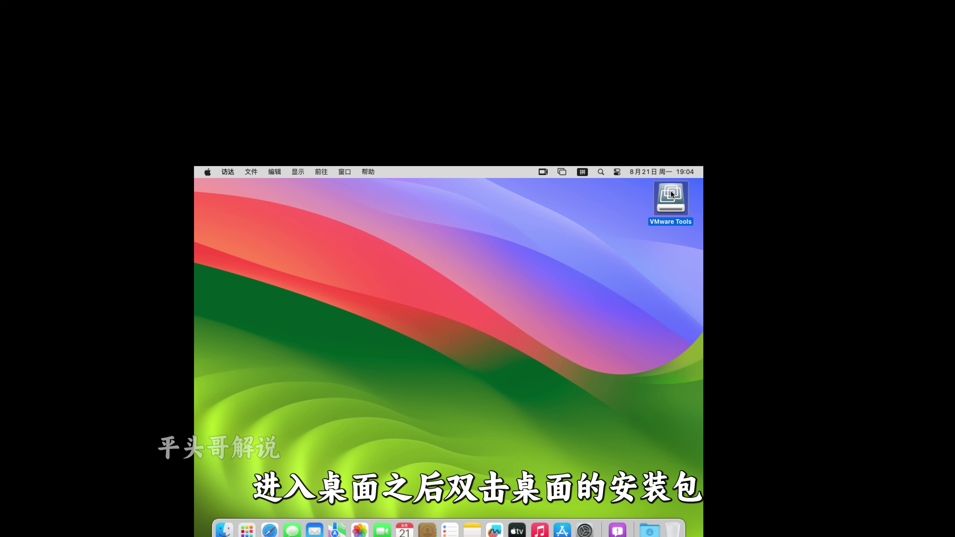
# - Launch Install VMware Tools from the mounted disc and proceed through the installer
pyautogui.doubleClick(672, 195)
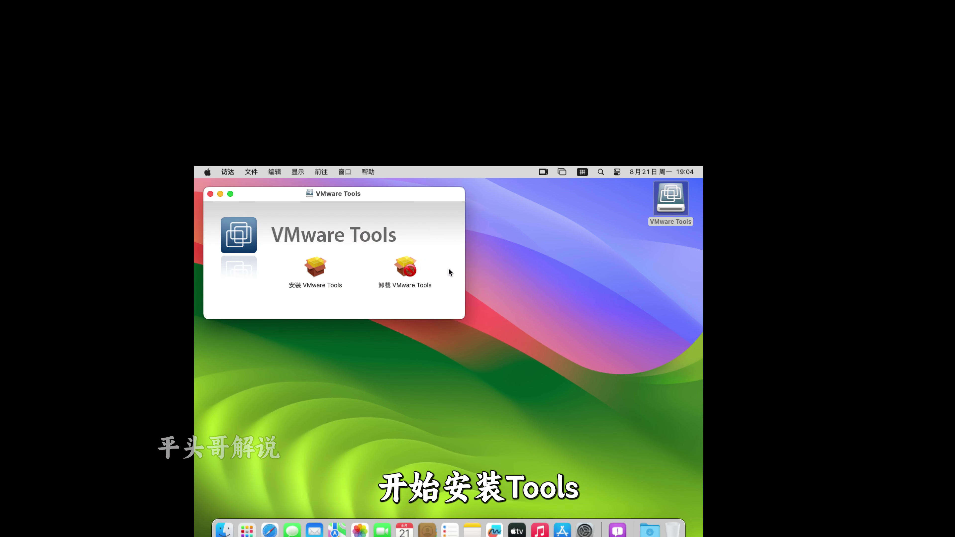
pyautogui.doubleClick(311, 267)
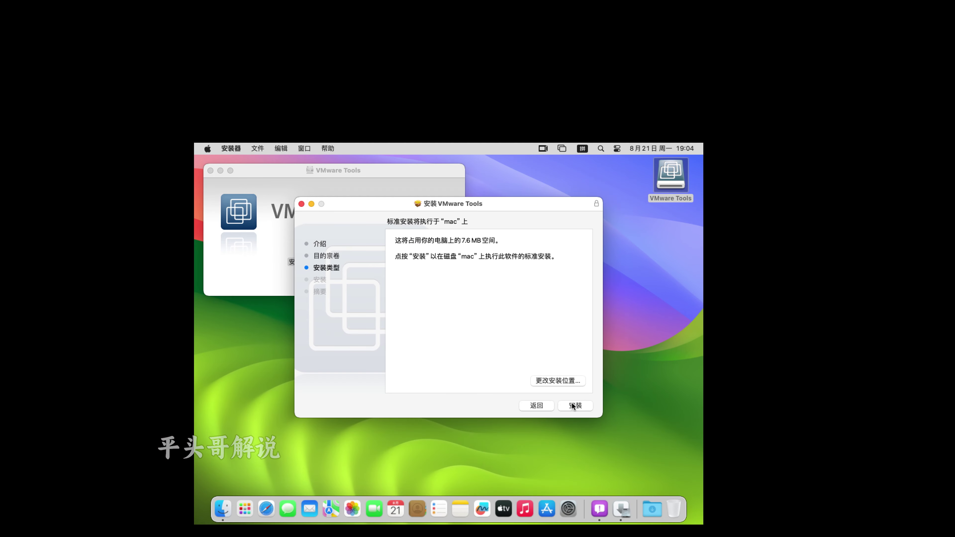
pyautogui.click(573, 406)
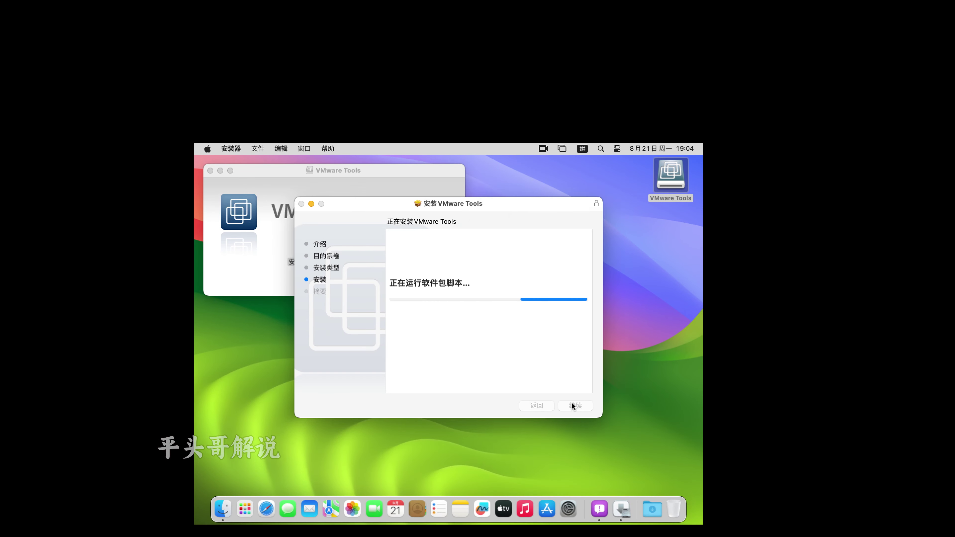
# - Allow the blocked VMware system extension in Privacy & Security, authenticating with the account password
pyautogui.click(477, 293)
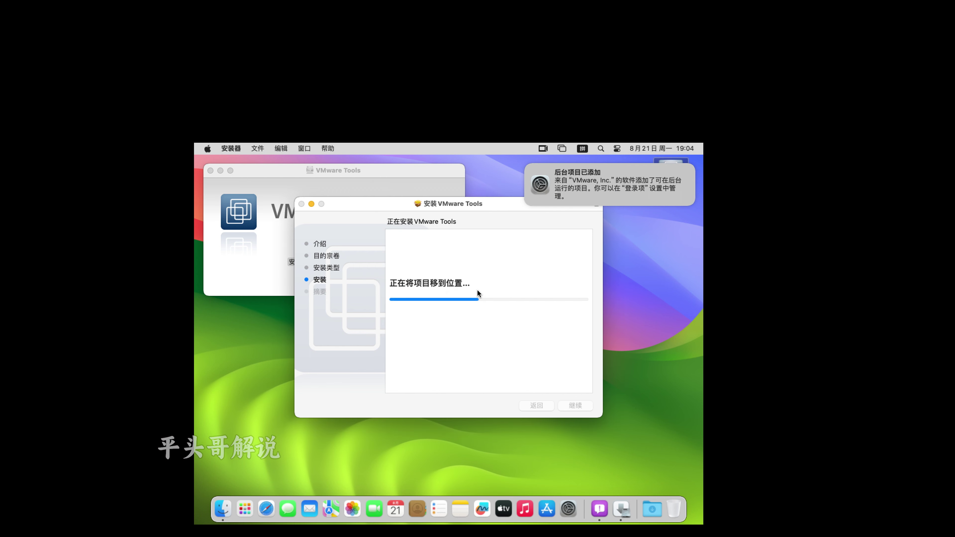
pyautogui.click(408, 306)
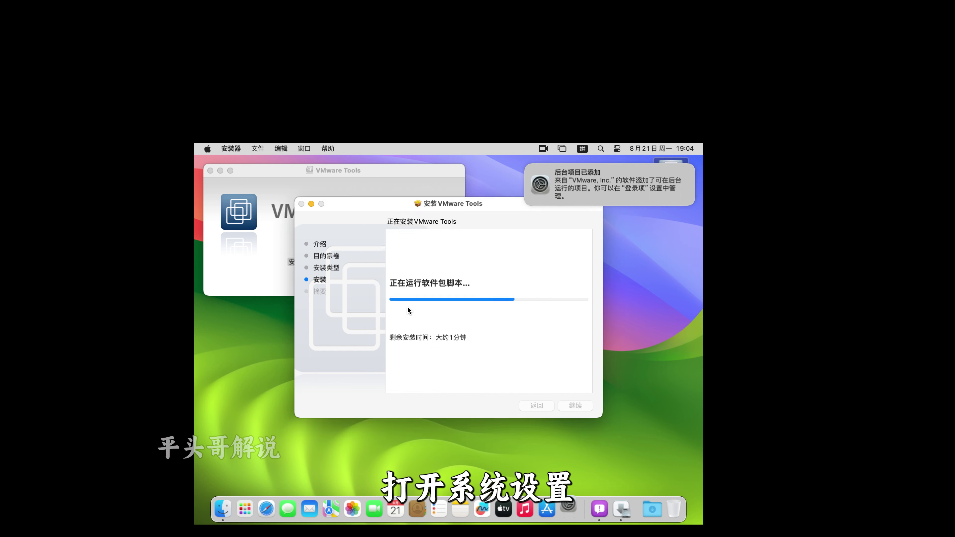
pyautogui.click(601, 370)
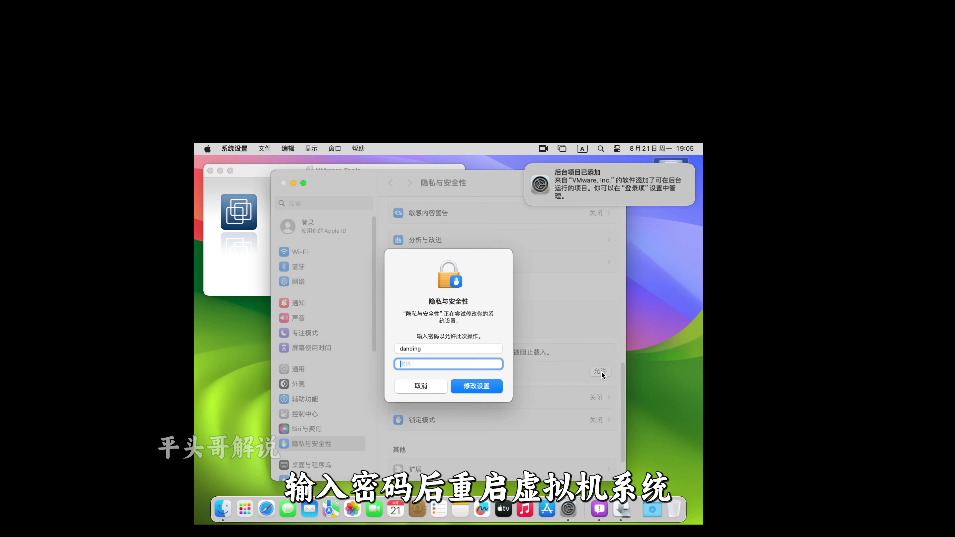
pyautogui.write('******')
pyautogui.press('Return')
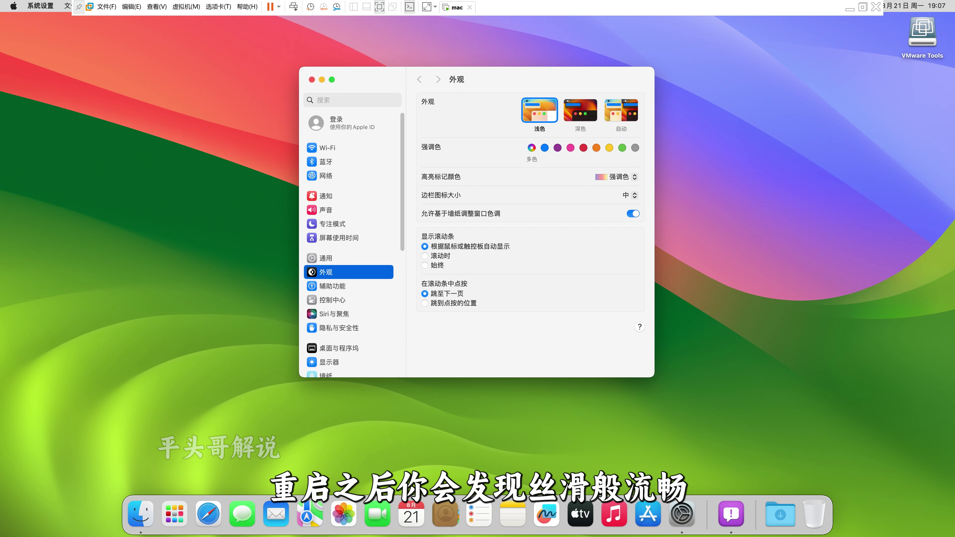
# - Quit System Settings and show 关于本机 (About This Mac) from the Apple menu
pyautogui.scroll(5, 349, 241)
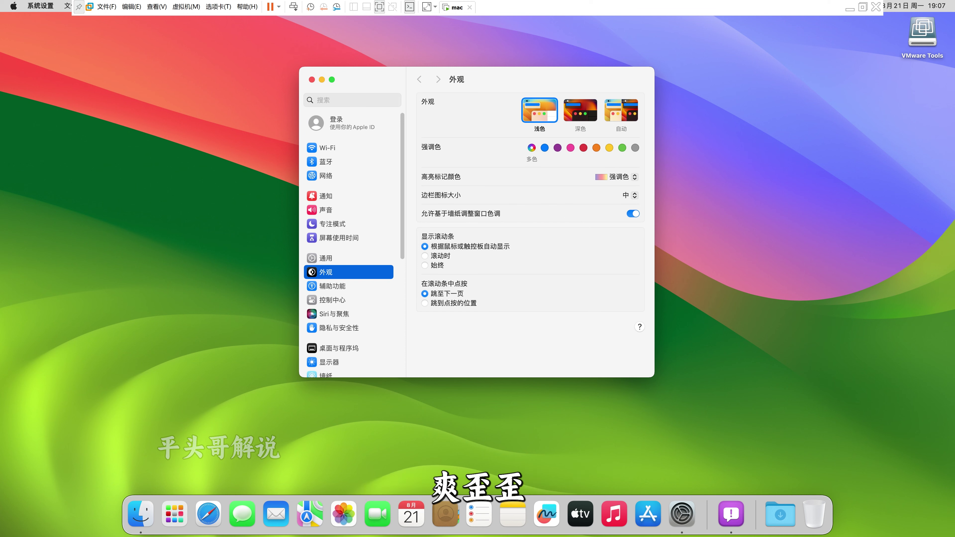
pyautogui.press('super+q')
pyautogui.click(13, 5)
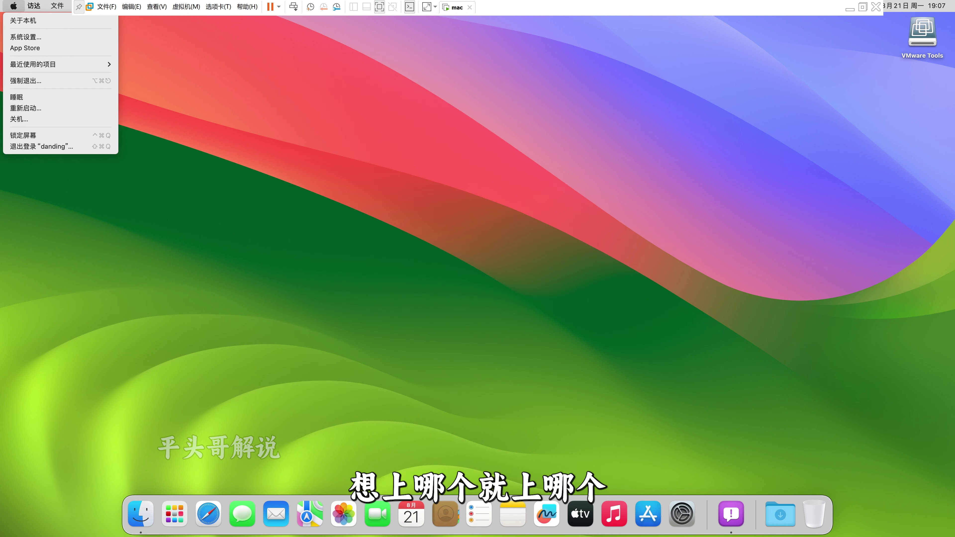
pyautogui.click(22, 21)
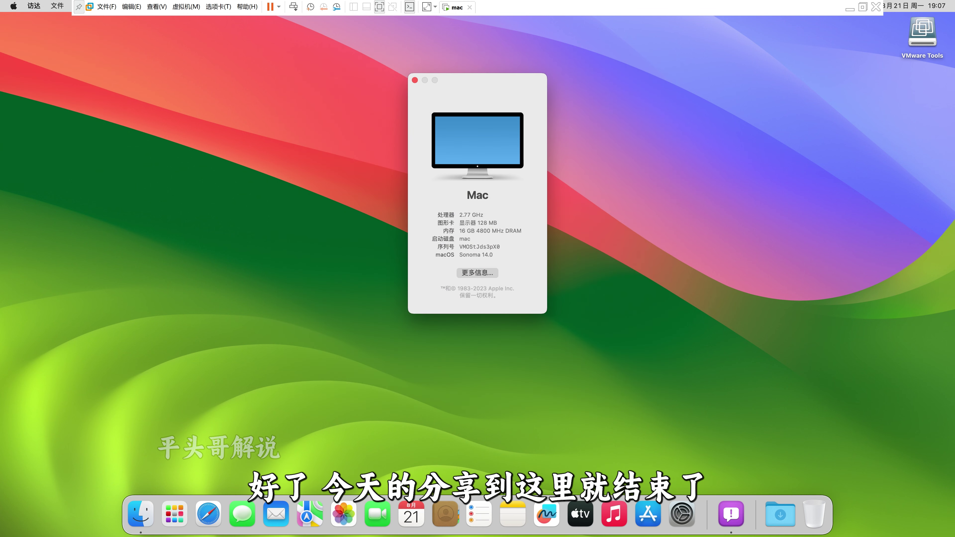